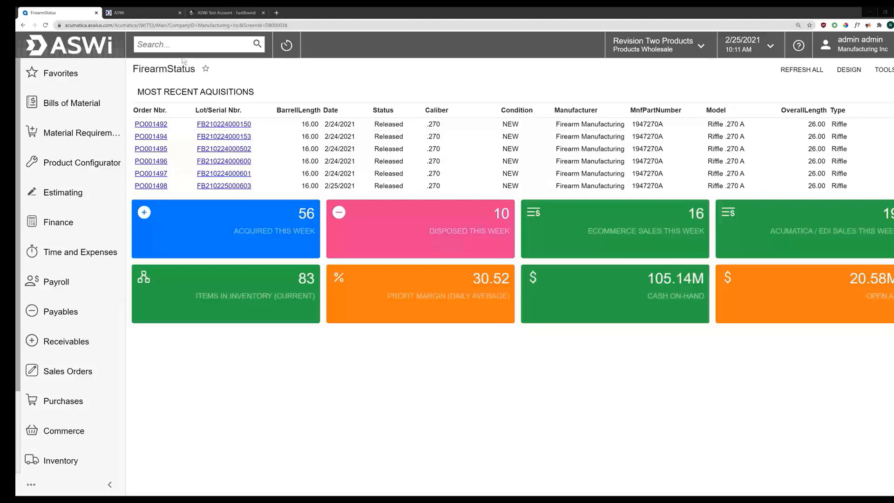
Step: Run a global search for 'sales order', then search for purchase order PO001497
click(193, 47)
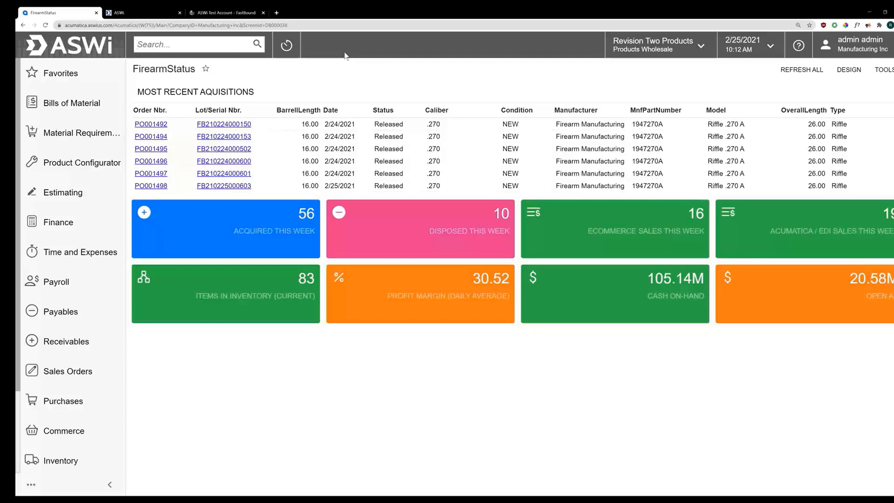
text(sales order)
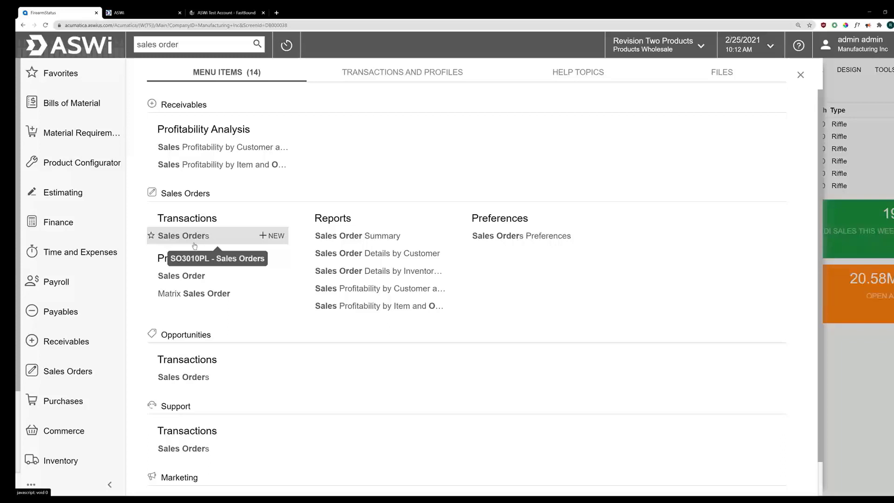
triple_click(188, 46)
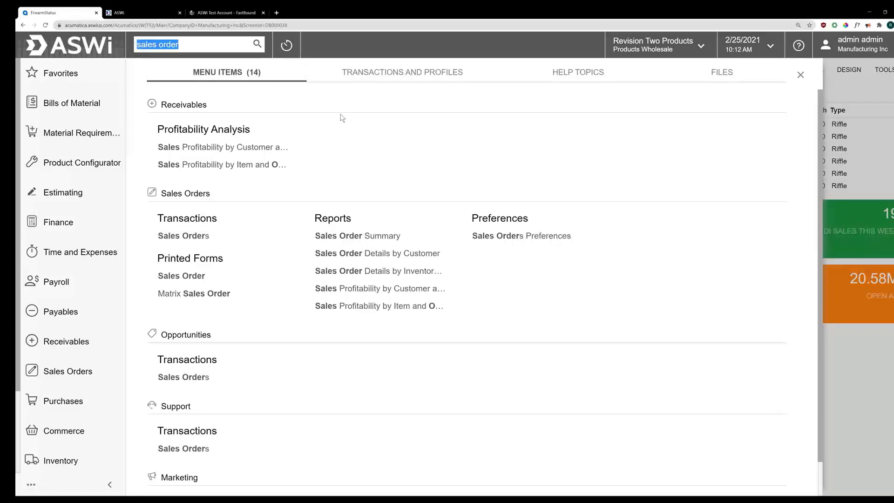
text(PO00)
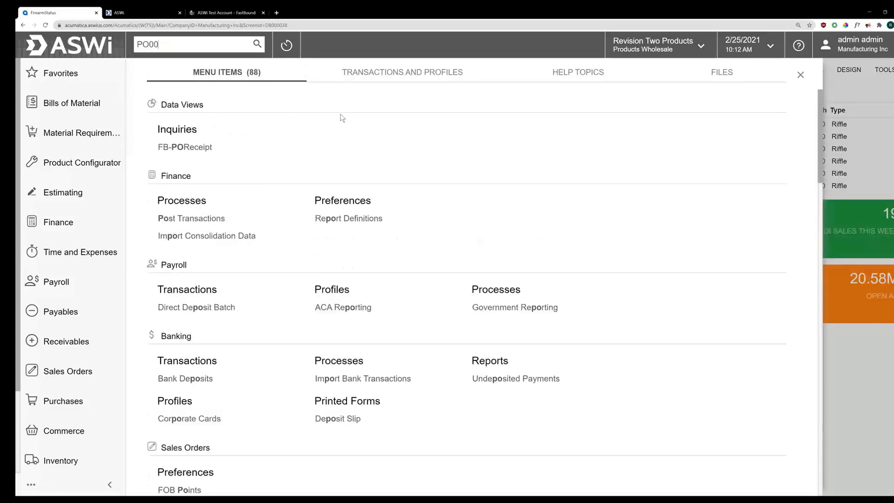
text(1497)
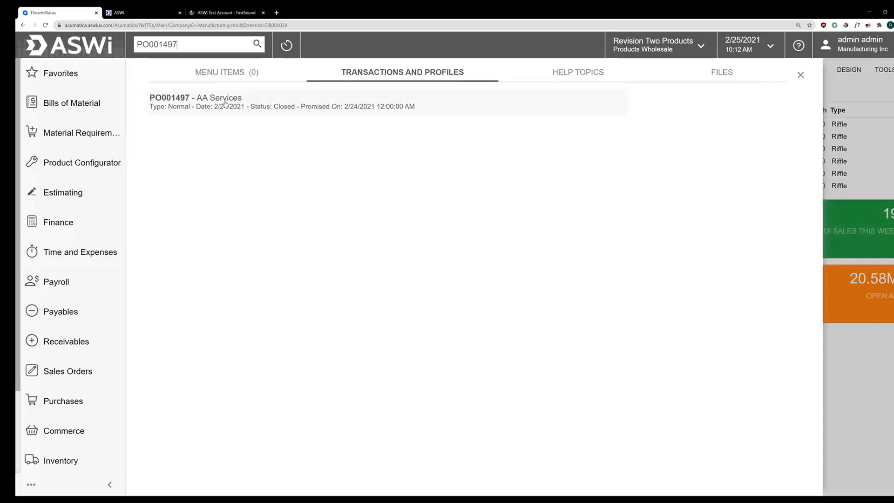
click(194, 43)
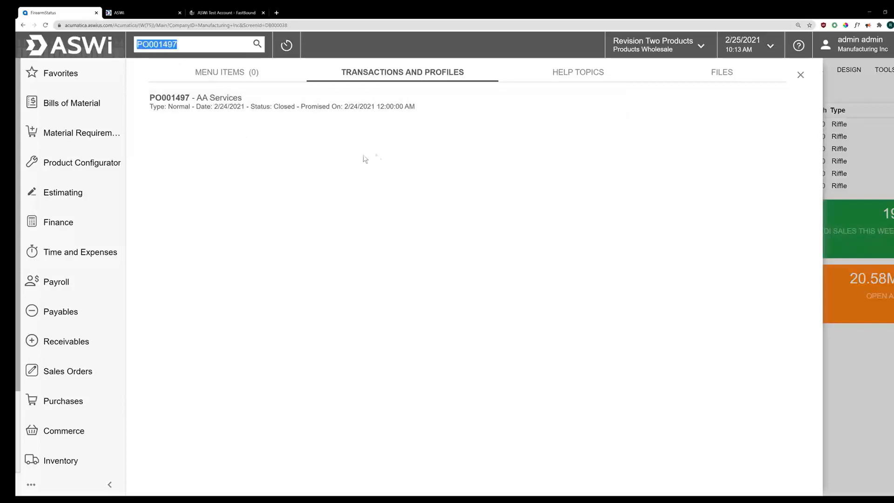
Step: Search '1099' with file results, then find the 'Vendor Contract' file and close the search
text(1099)
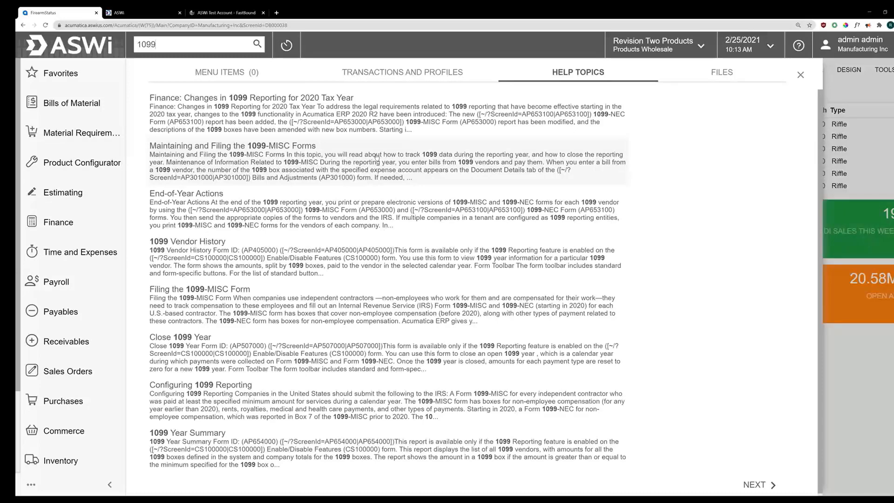
click(688, 79)
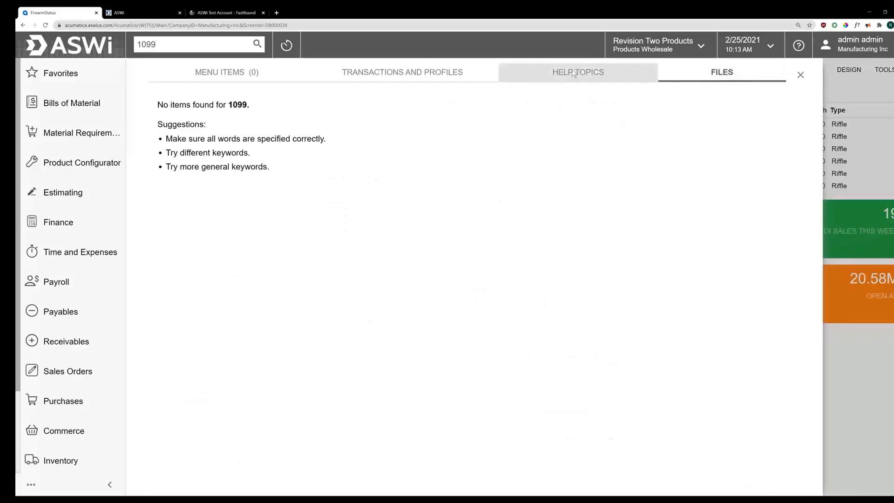
click(189, 44)
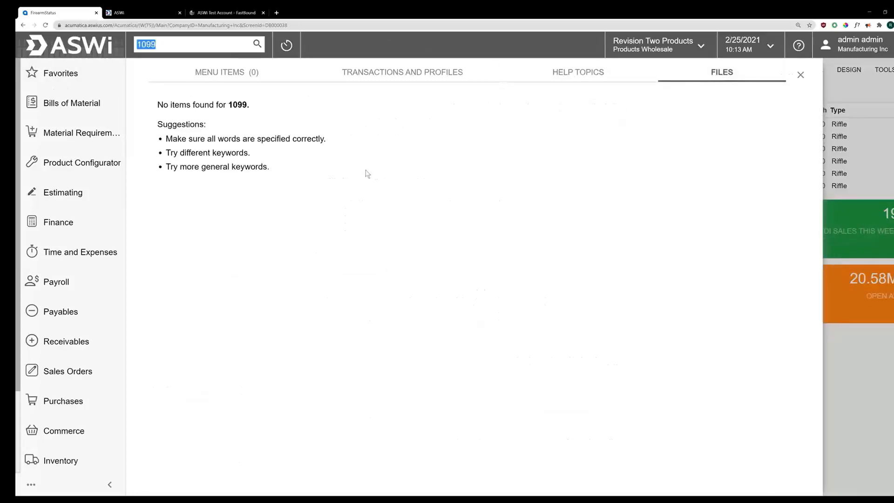
text(vENDO)
key(BackSpace)
key(BackSpace)
key(BackSpace)
key(BackSpace)
key(BackSpace)
text(Vendor Contract)
key(Return)
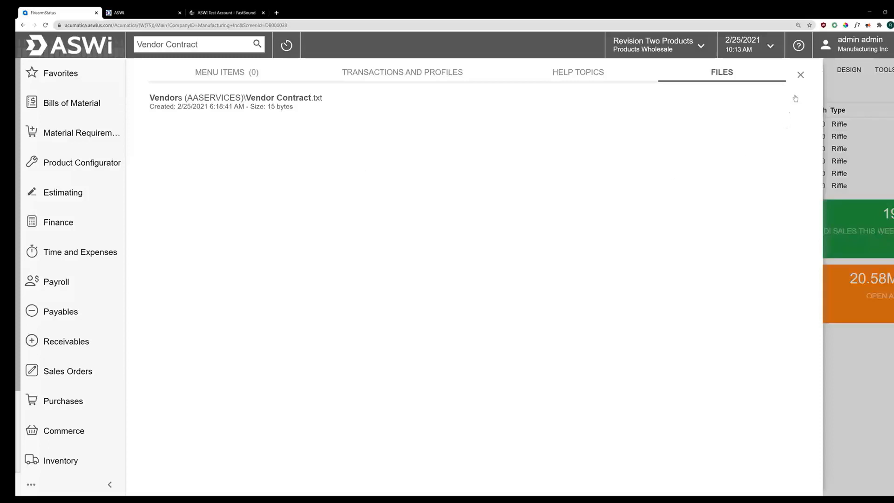
click(801, 76)
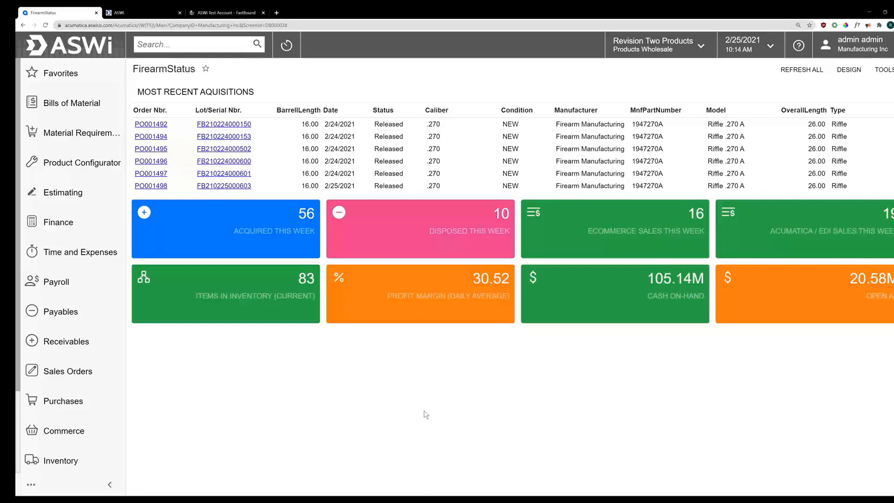
click(840, 72)
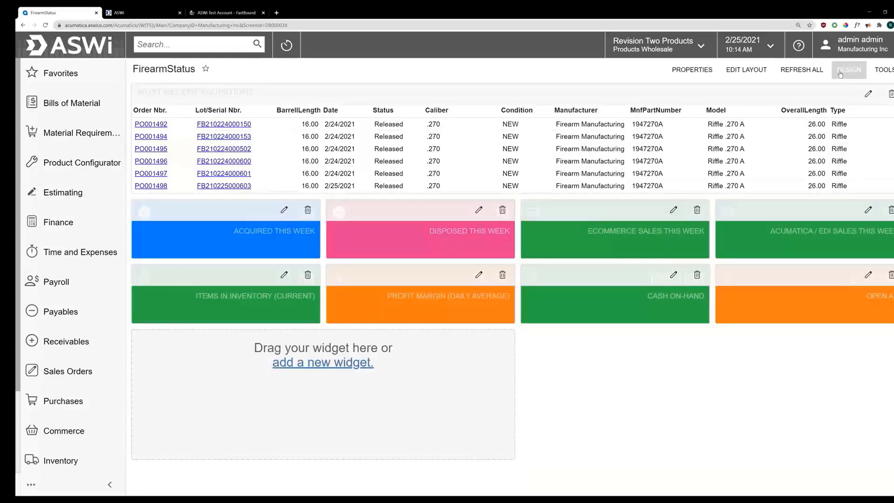
click(303, 366)
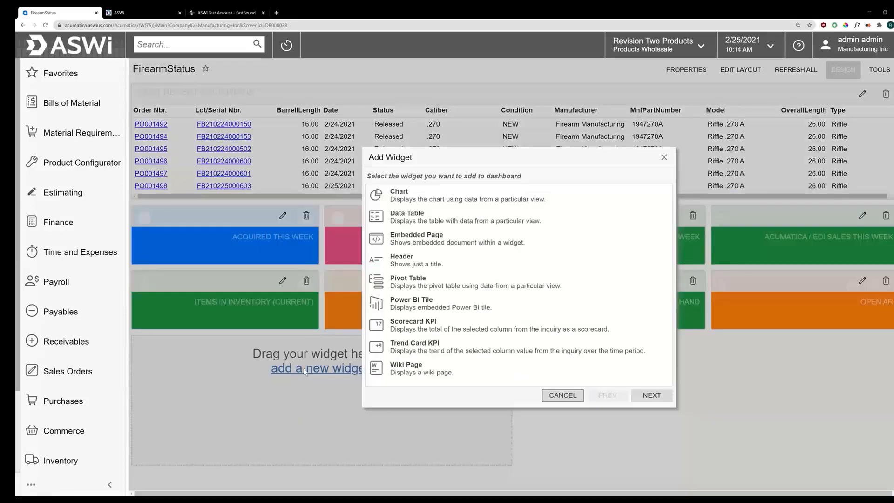
click(423, 201)
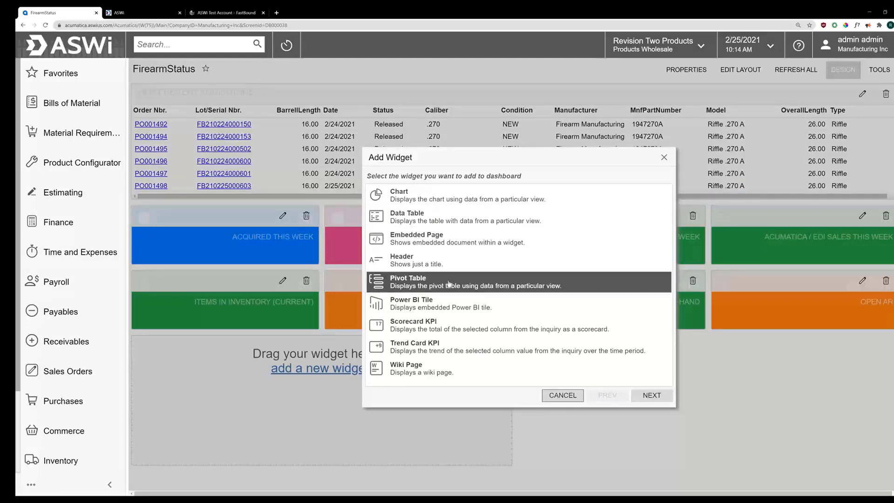
click(664, 157)
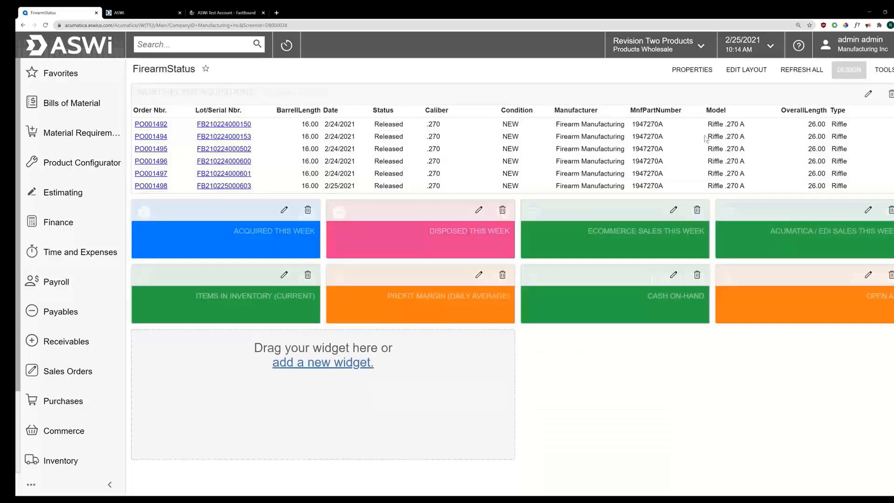
click(856, 71)
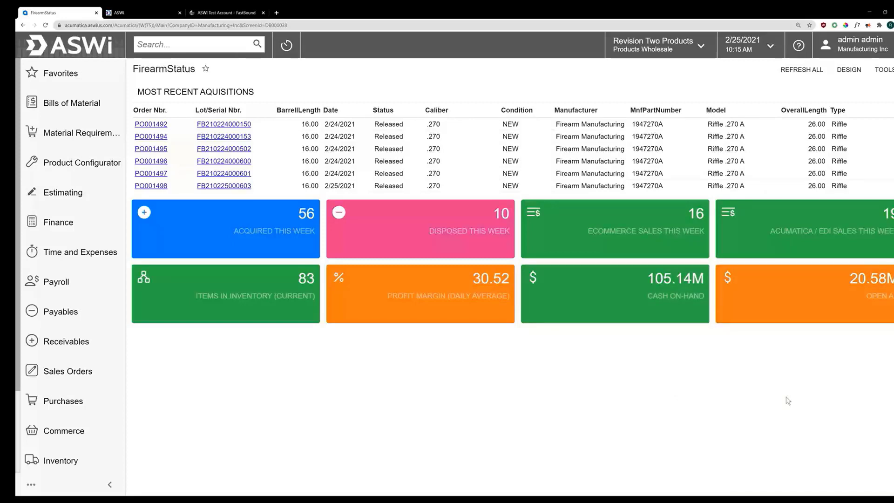
Step: Drill into the Acumatica / EDI sales orders and move the Status column beside Date
click(839, 219)
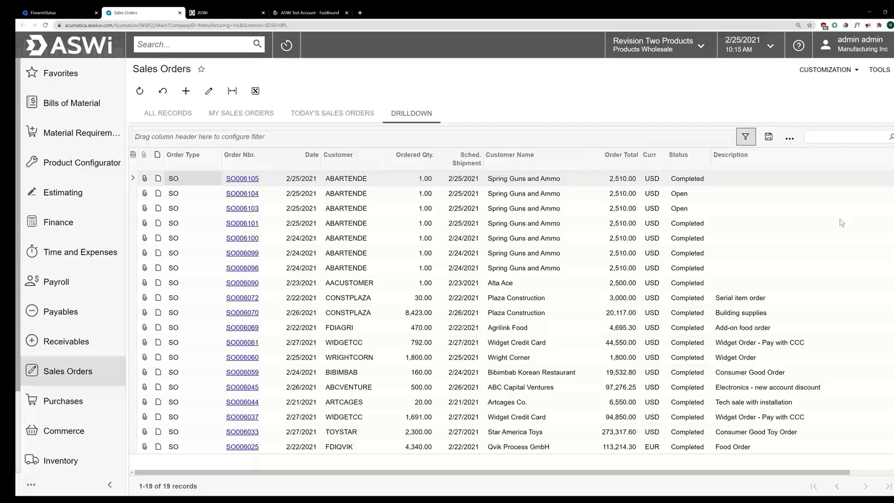
drag(680, 165, 312, 164)
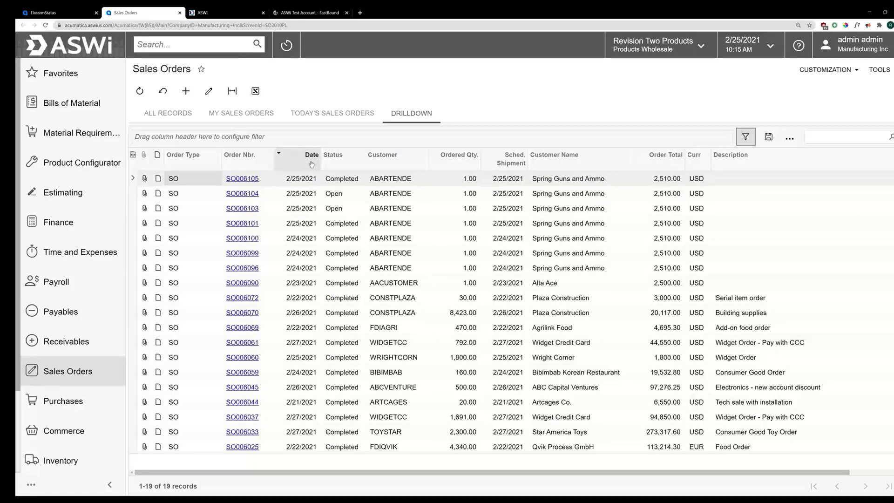
click(346, 161)
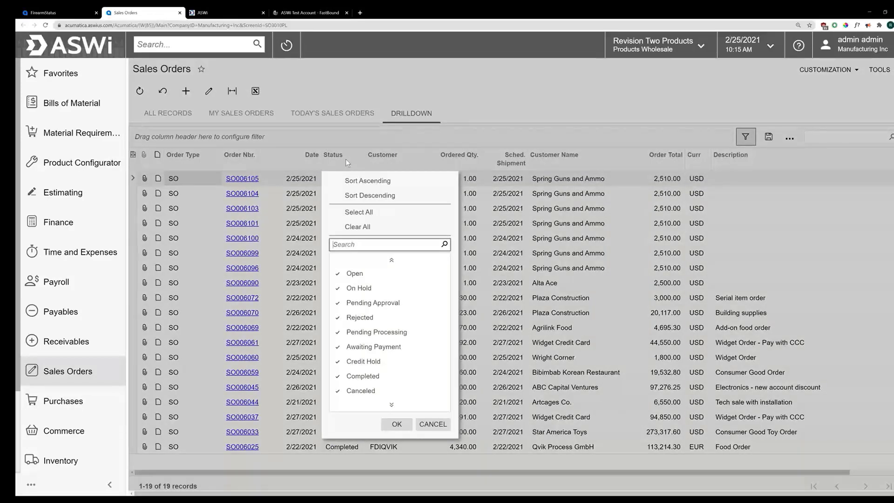
click(346, 158)
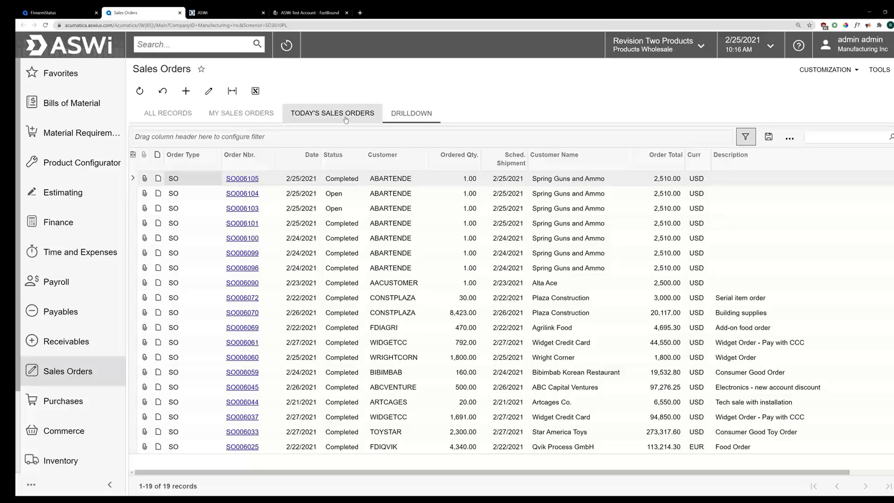
Step: Show all my sales orders and filter Order Total to greater than 20000
click(346, 120)
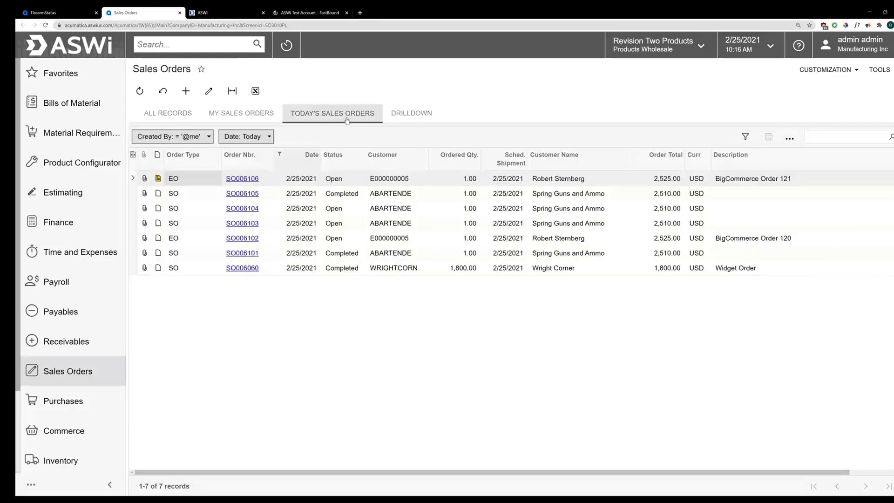
click(241, 114)
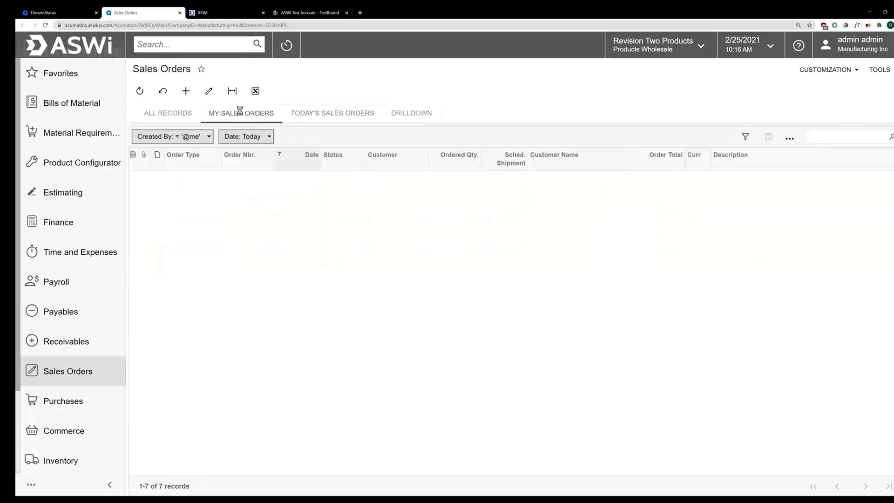
click(658, 160)
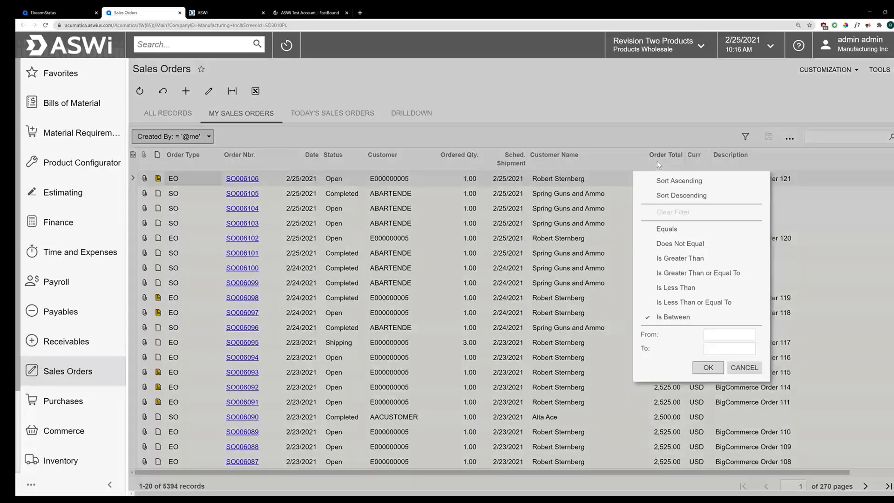
click(707, 264)
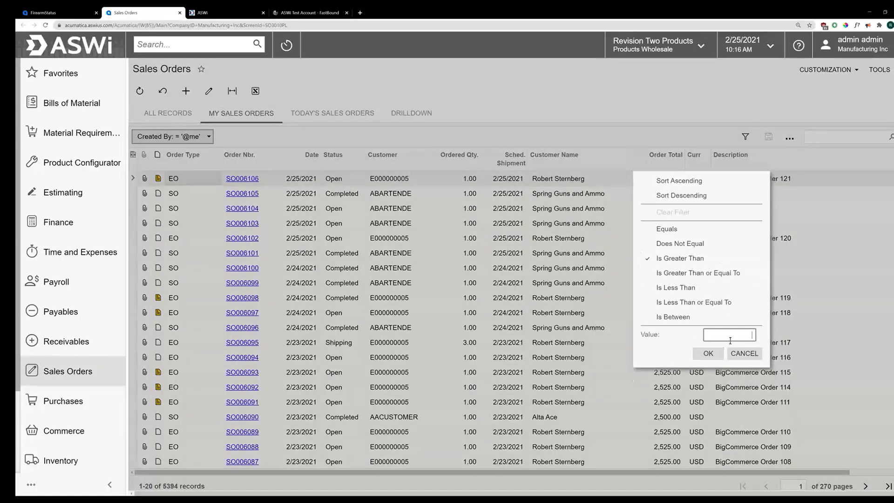
text(20000)
key(Return)
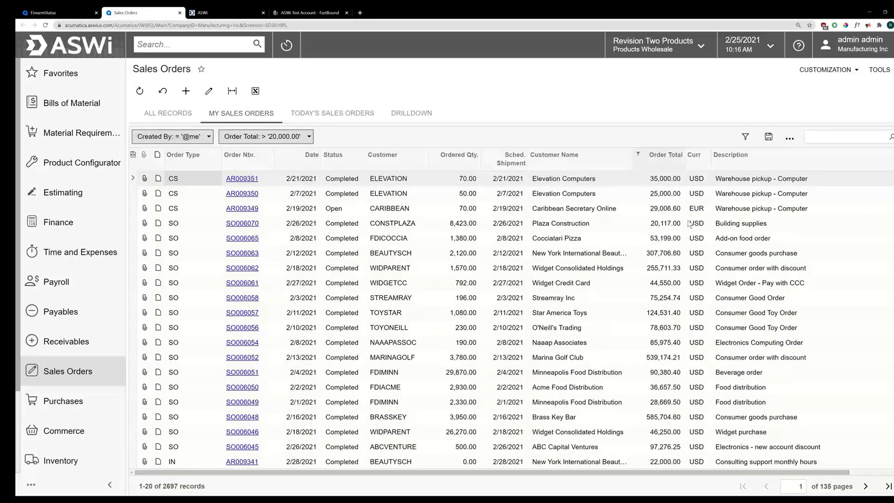
Step: Save the filter as a private '20,000+ Sales Order' tab and apply it
click(789, 138)
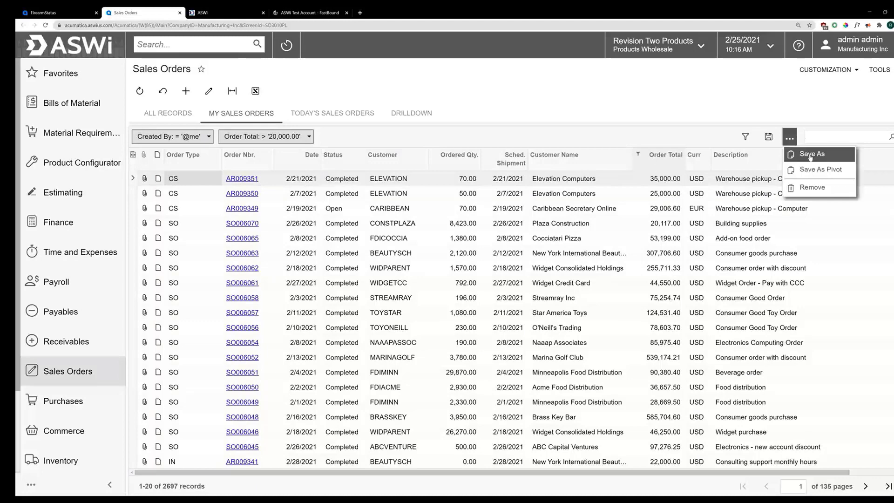
click(810, 148)
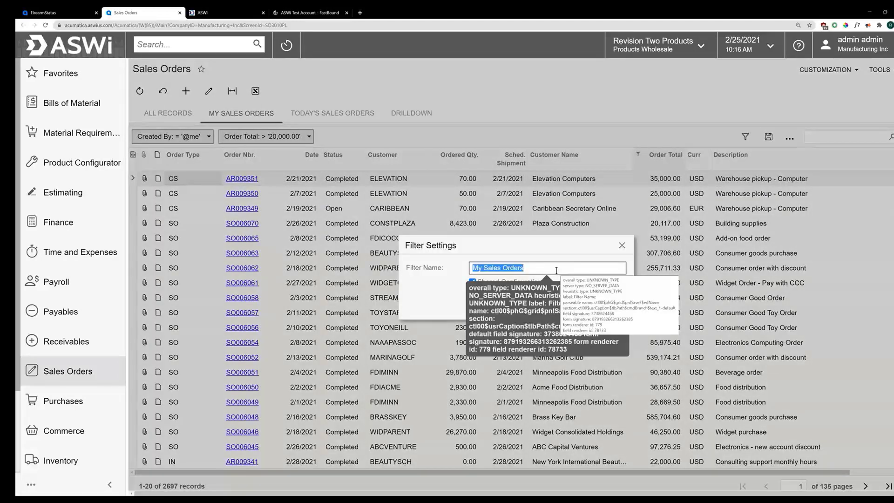
text(20,00)
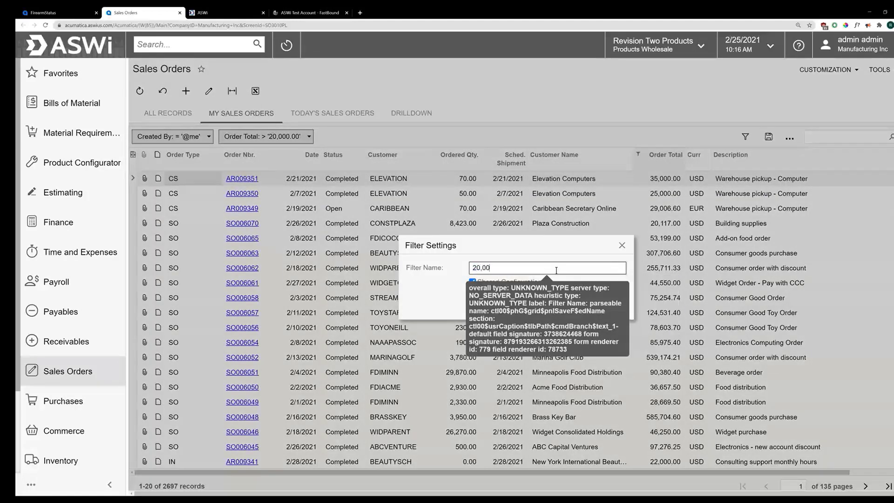
text(0+ Sales Order)
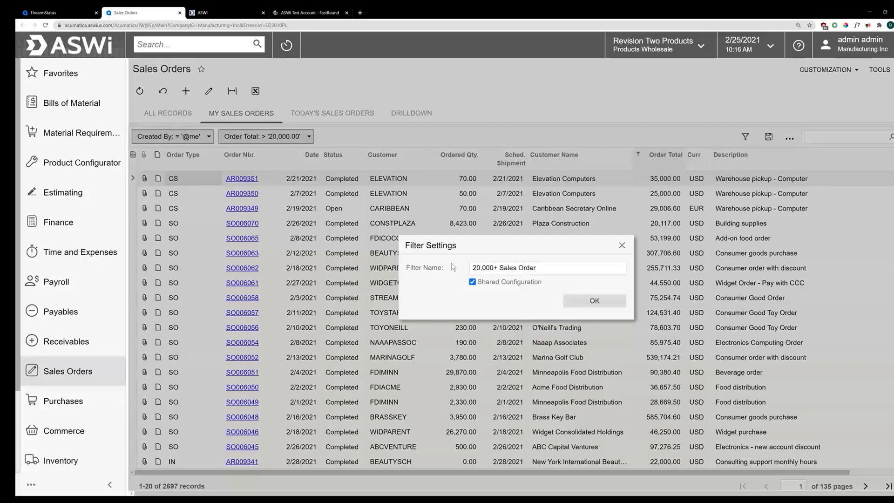
click(501, 287)
click(564, 301)
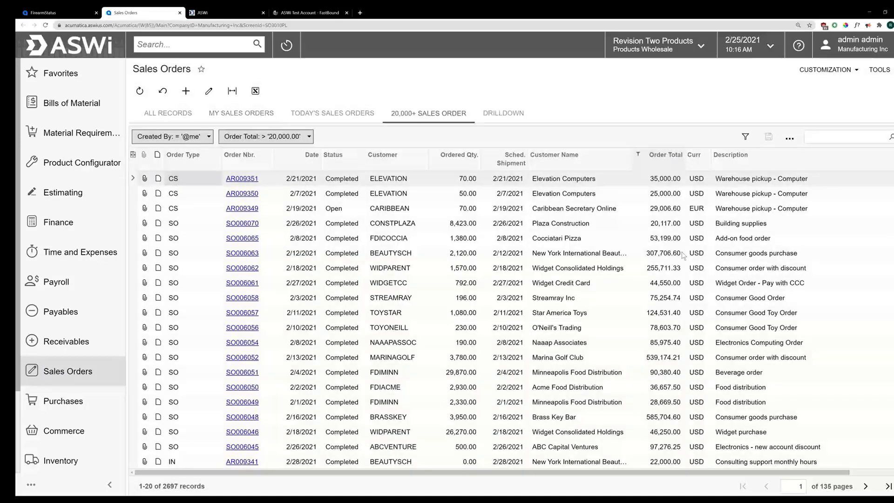
click(442, 118)
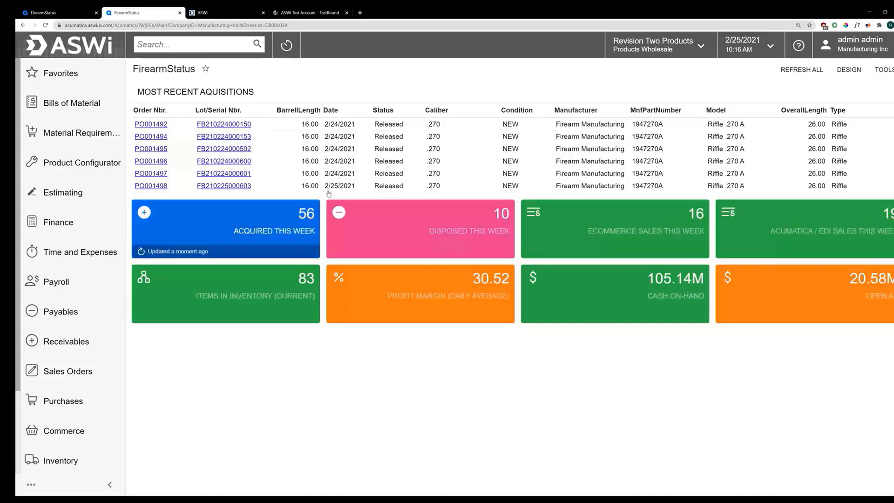
Step: Add one Riffle .270 A to the cart from its quick view and proceed to checkout
click(234, 15)
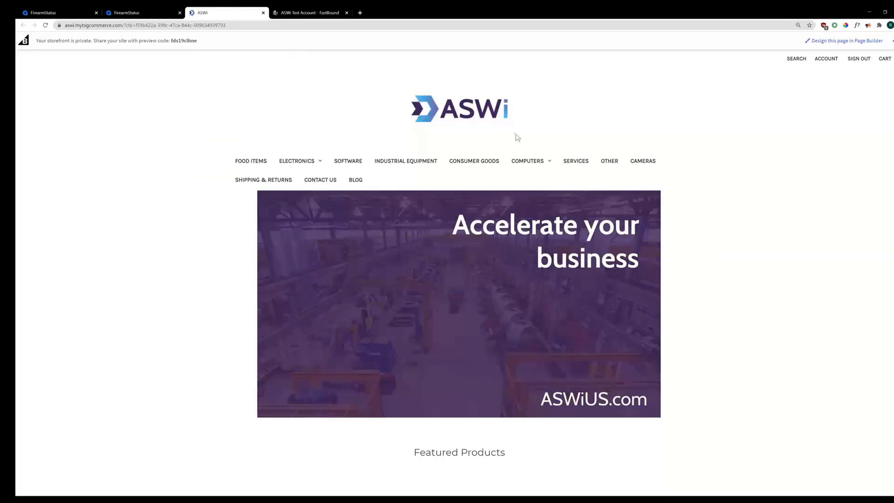
scroll(517, 137, down, 5)
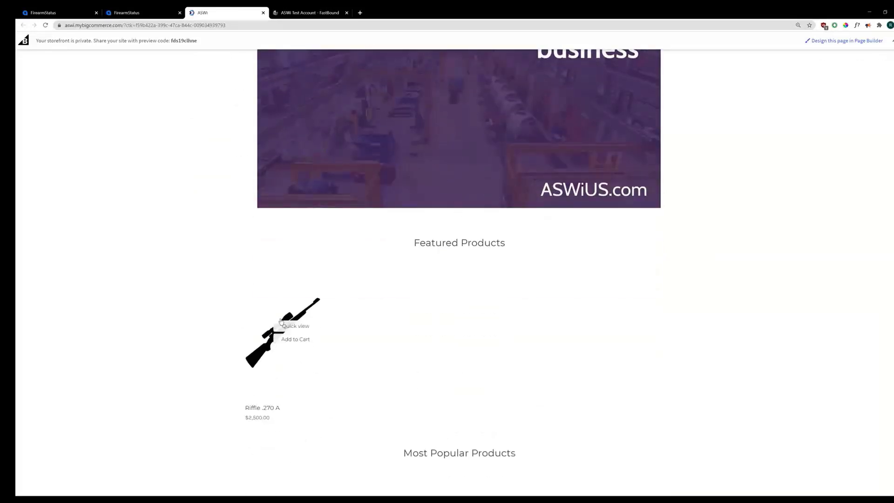
click(302, 325)
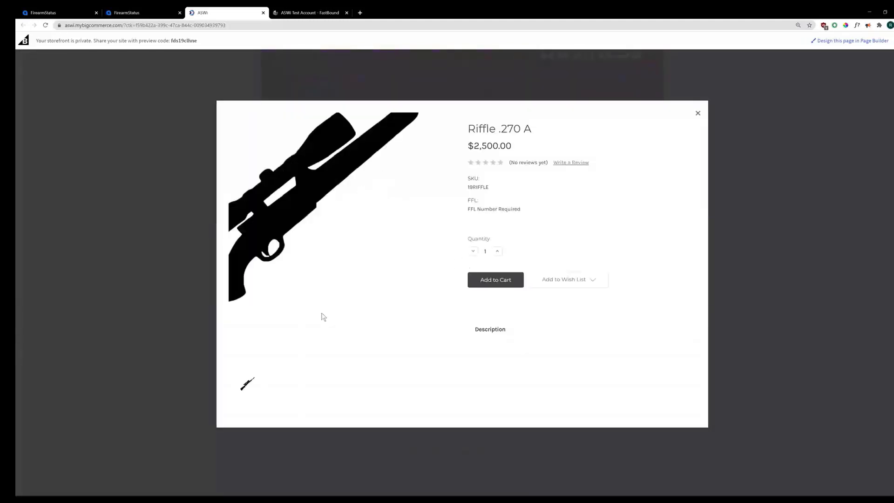
click(496, 283)
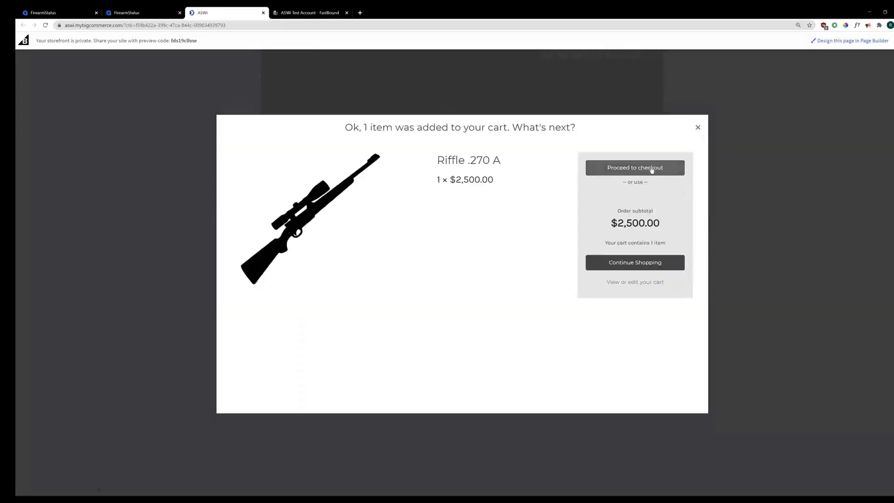
click(651, 171)
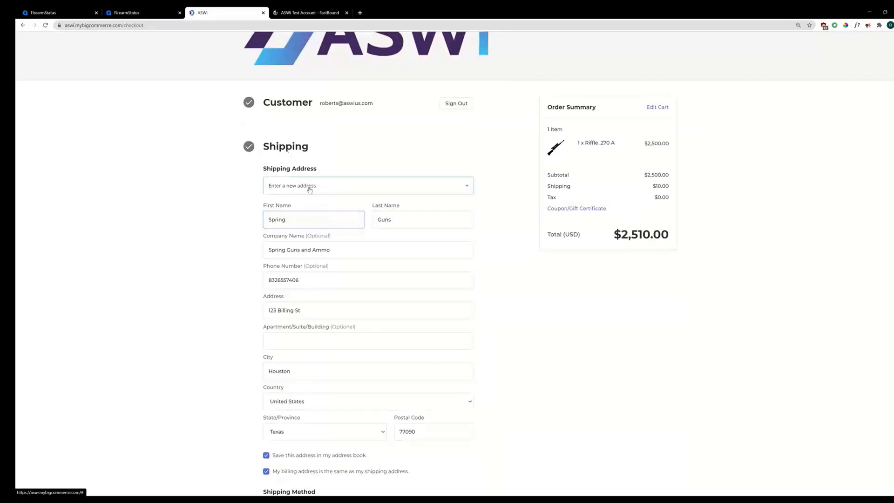
Step: Ship to the saved Spring Guns address with the FFL number pasted as an order comment
click(309, 187)
scroll(314, 204, down, 2)
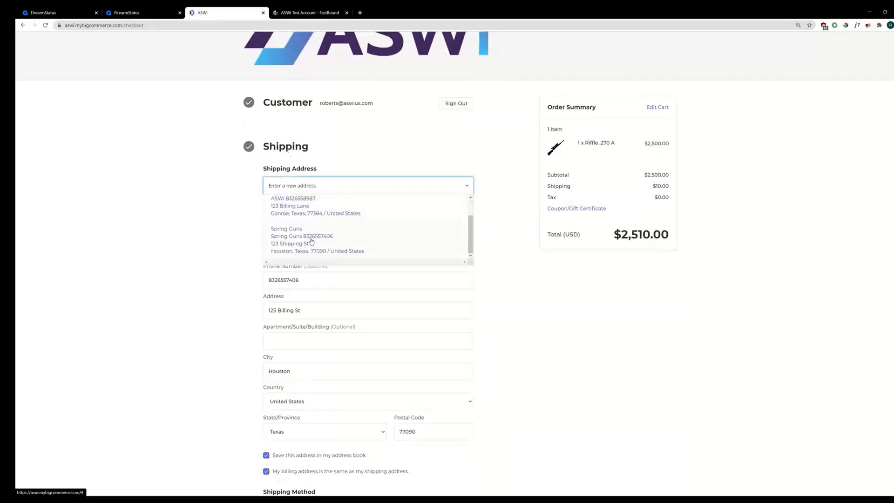
click(311, 242)
click(320, 351)
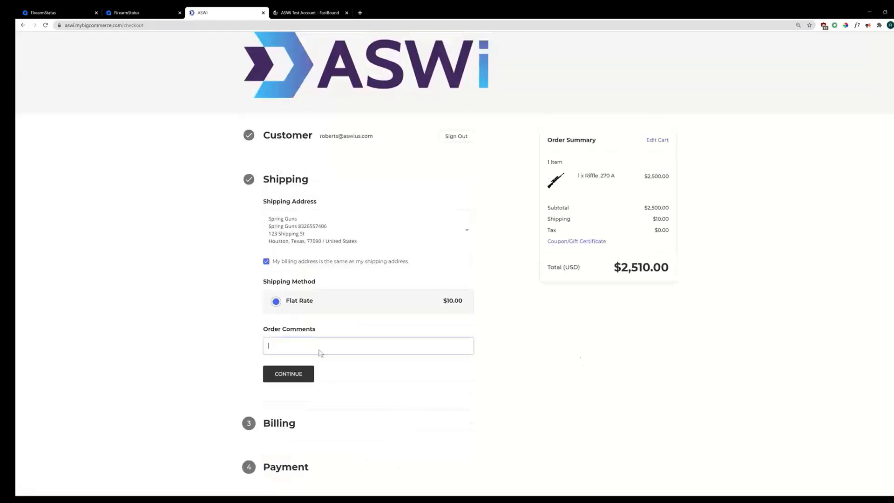
text(9-99-999-07-3G-12345)
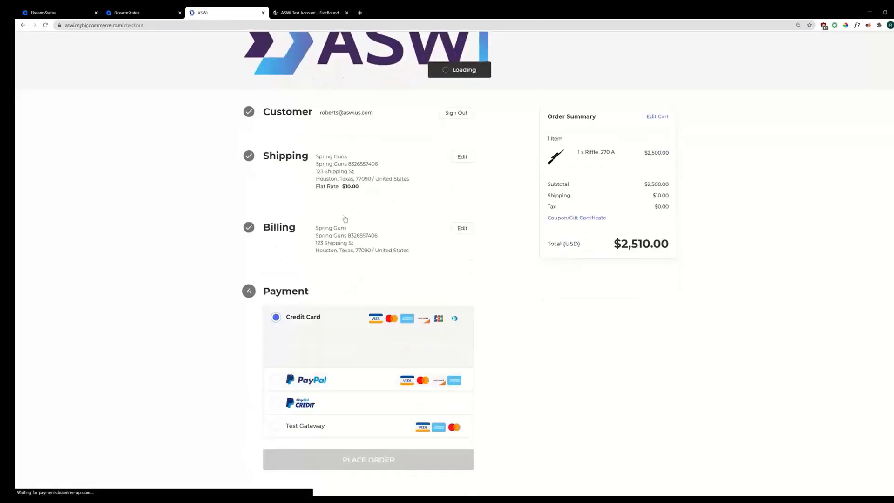
click(463, 229)
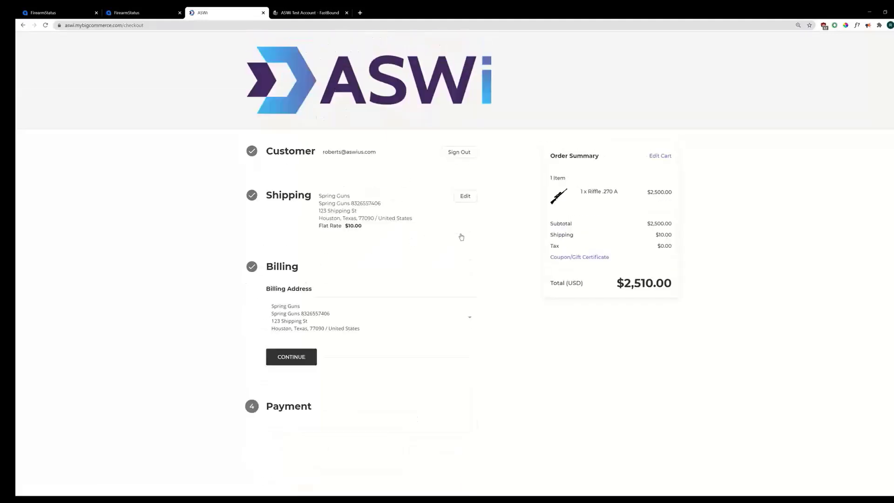
Step: Use the saved ASWi billing address and continue to payment
click(333, 320)
click(324, 371)
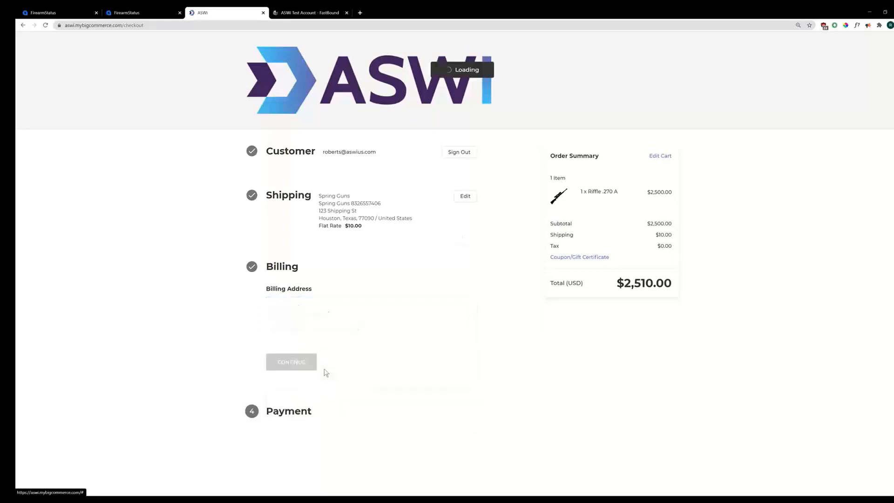
click(292, 360)
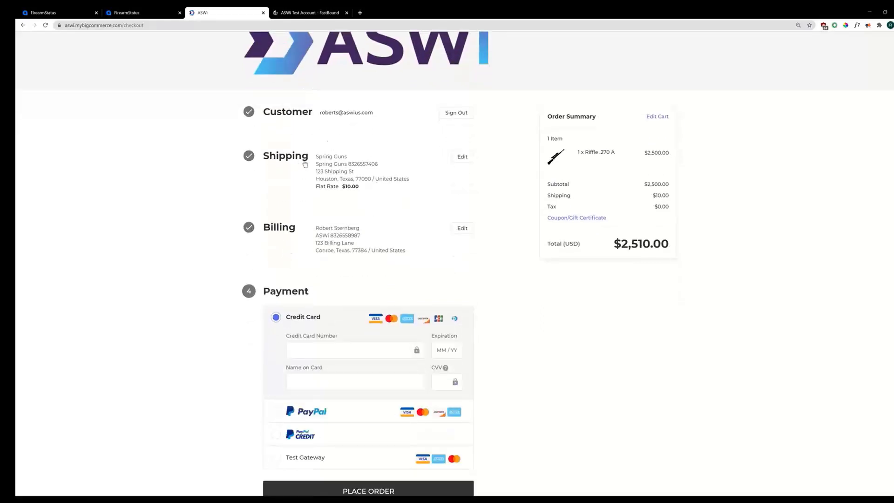
Step: Pay through Test Gateway with the test card details and CVV, then place the order
click(331, 465)
click(339, 422)
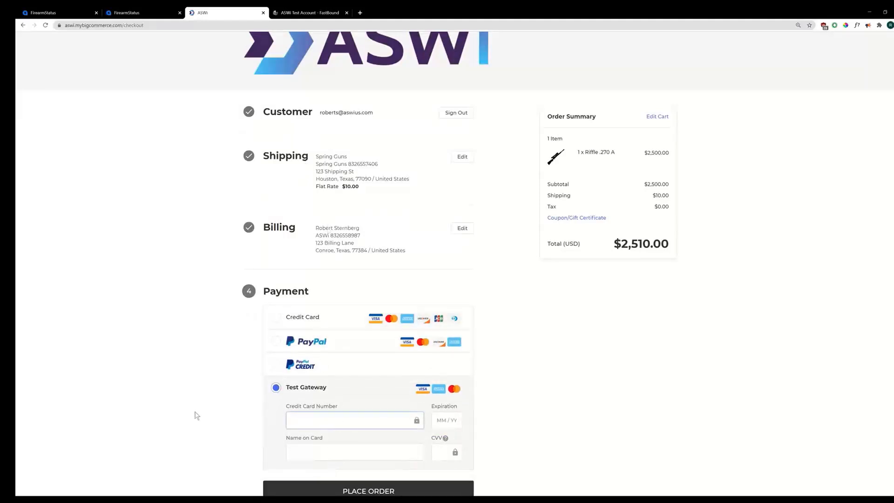
text(41111111111111 1111)
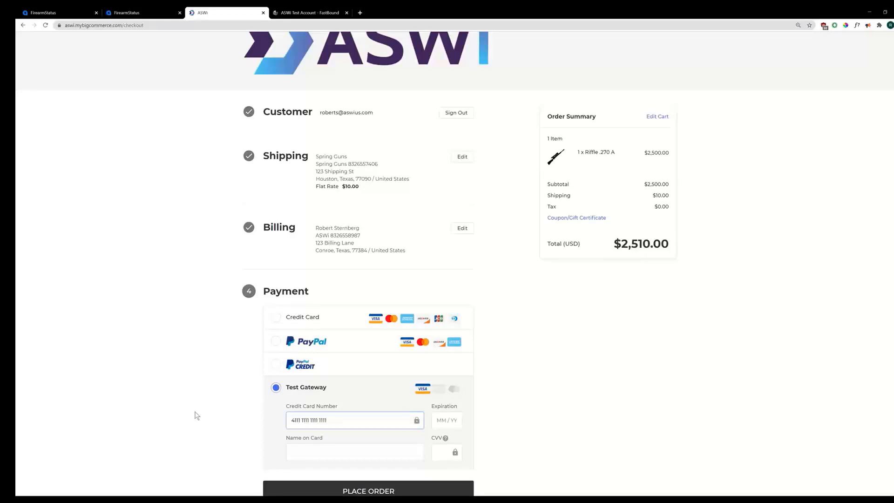
text(0525)
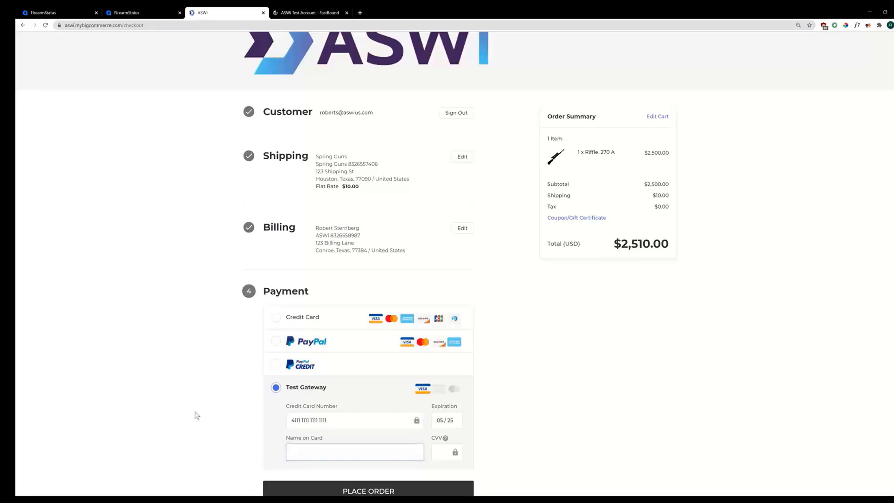
text(Bill Smith)
key(Tab)
text(900)
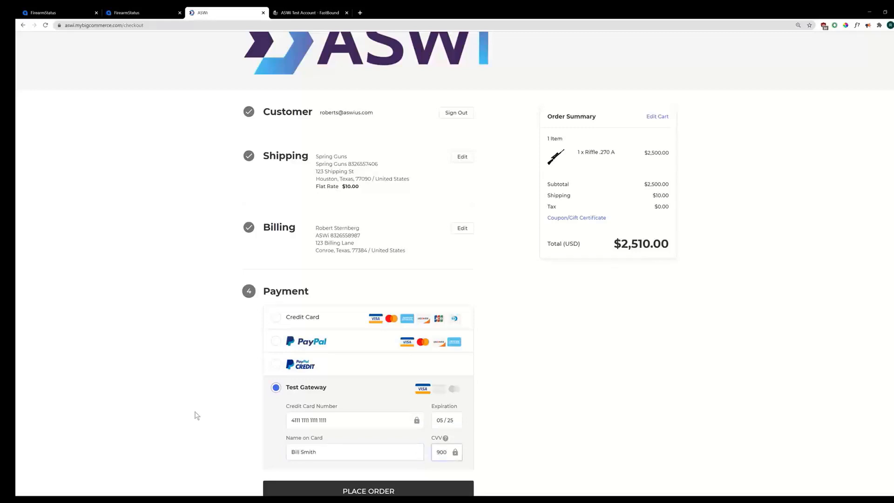
click(420, 489)
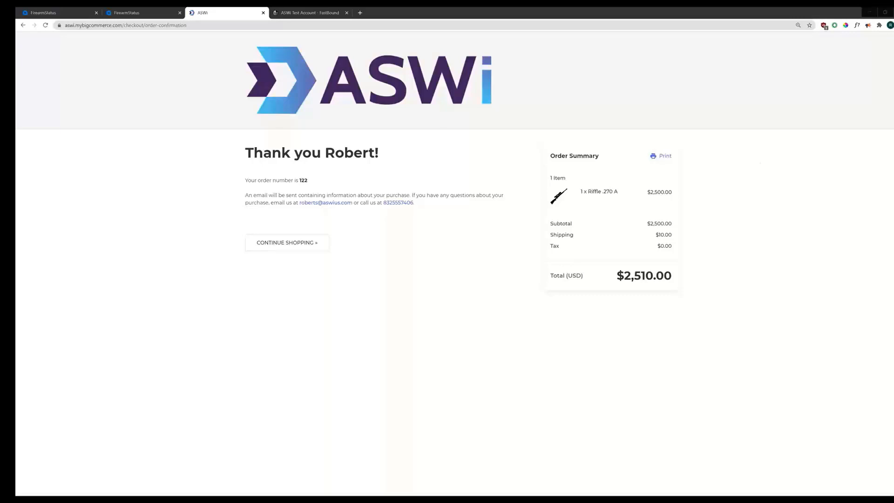
Step: Go back to the FirearmStatus dashboard tab after the order confirmation appears
click(105, 16)
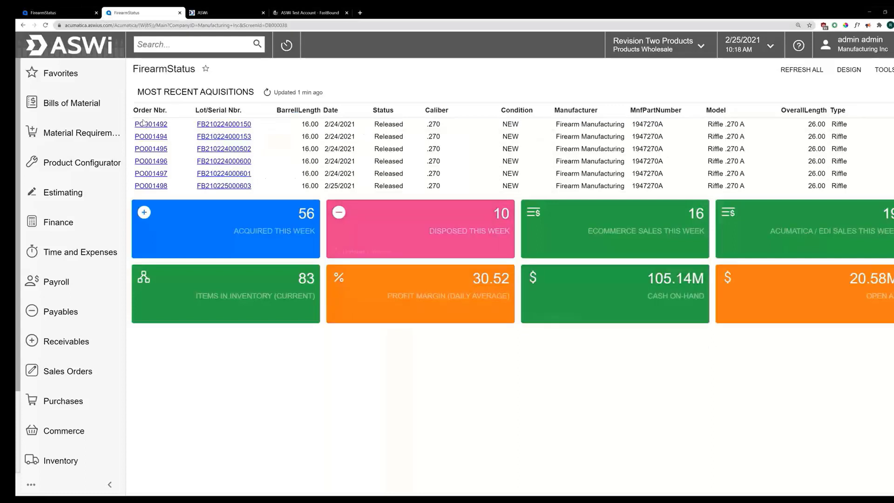
Step: Reload the dashboard and drill into the 17 ecommerce sales this week
click(45, 25)
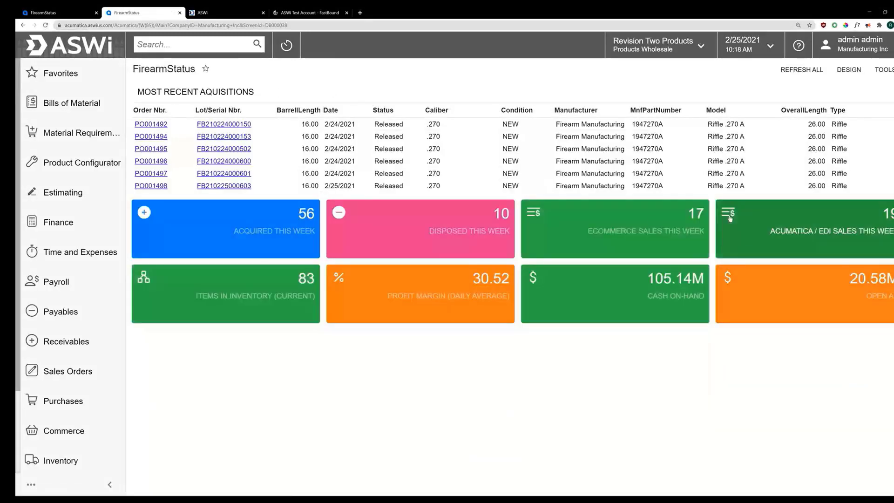
click(658, 226)
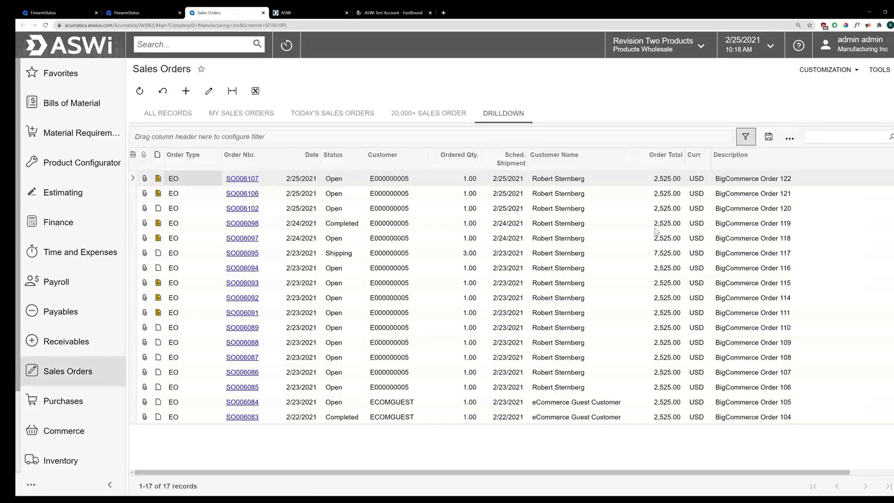
Step: Open sales order SO006107, the newest BigCommerce order at the top of the list
click(764, 182)
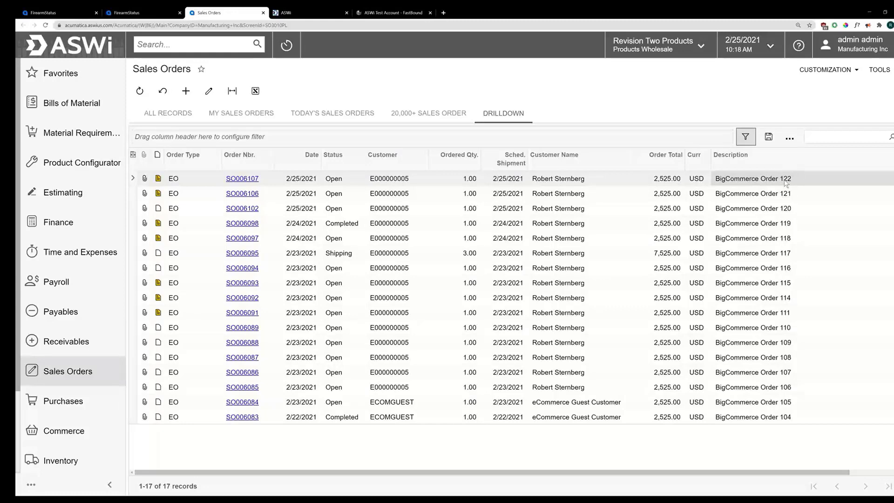
click(247, 182)
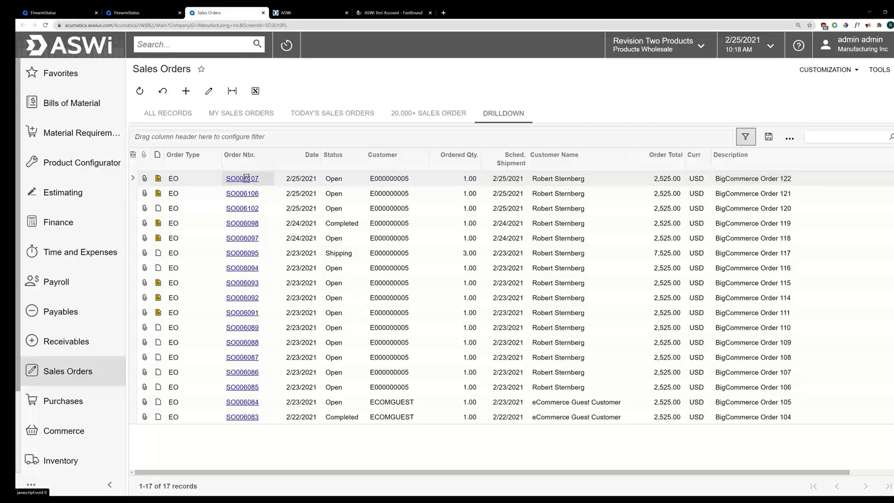
click(246, 181)
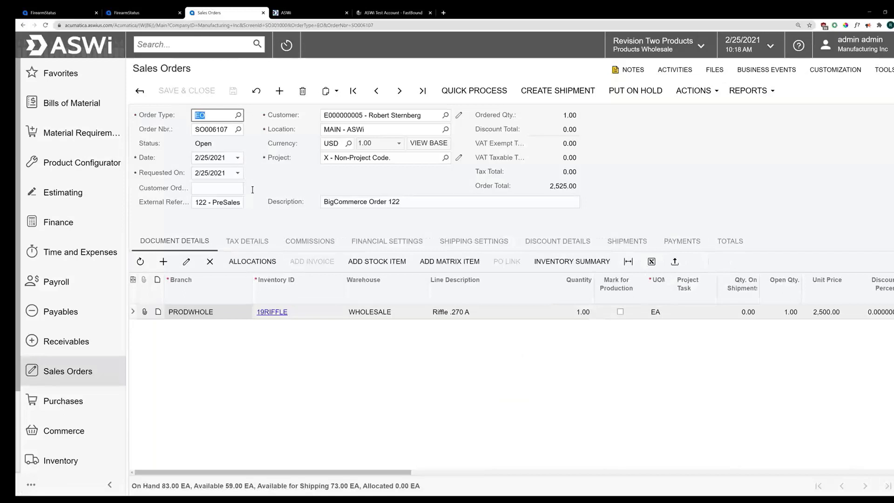
Step: Check the ship-to company name and bill-to attention name on SO006107
click(454, 241)
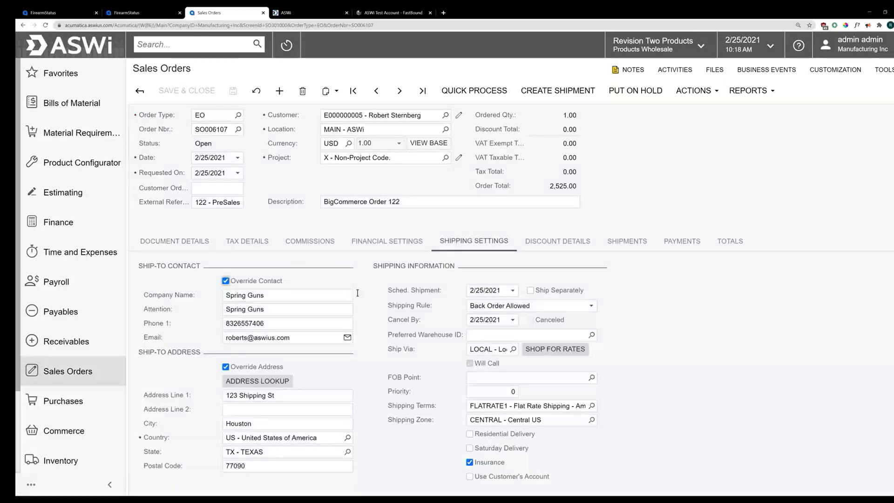
click(268, 297)
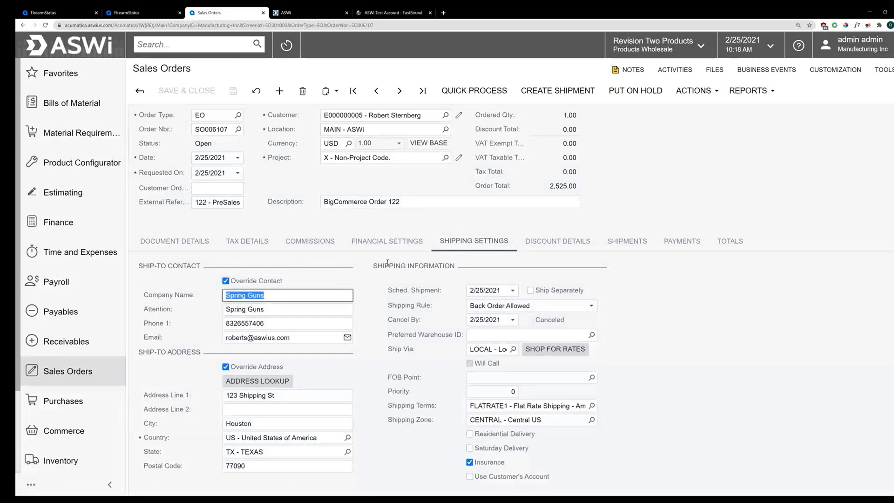
click(387, 241)
click(282, 308)
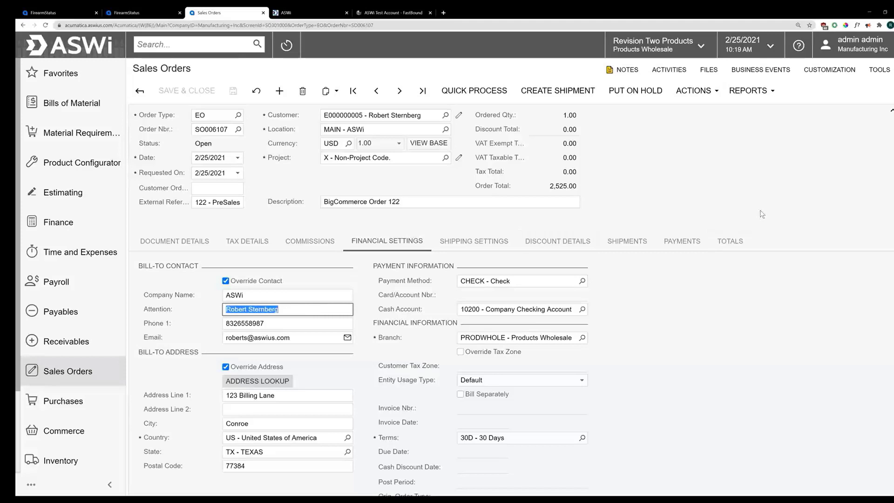
Step: Review the FFL number in the order note, close it, and go to Stock Items
click(633, 71)
triple_click(684, 118)
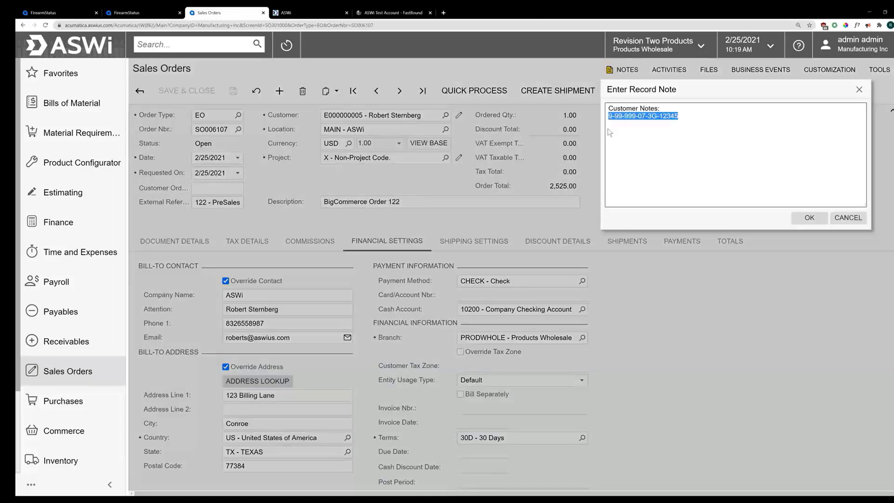
click(739, 136)
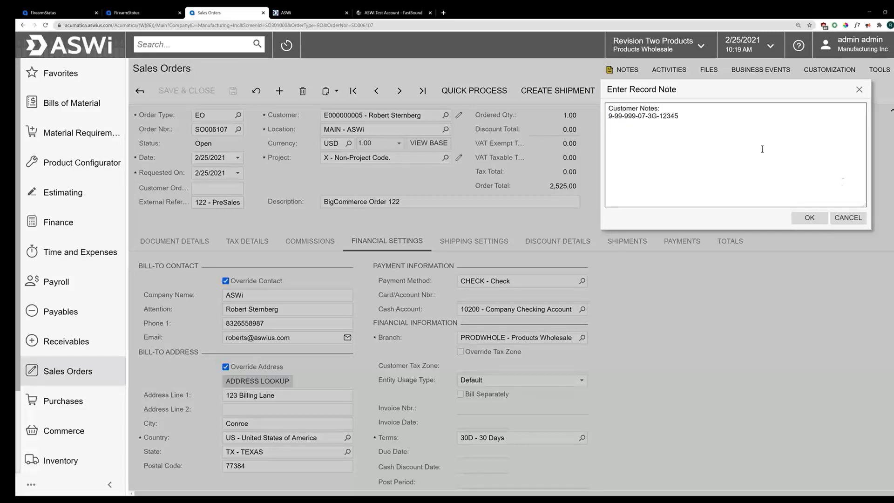
click(848, 217)
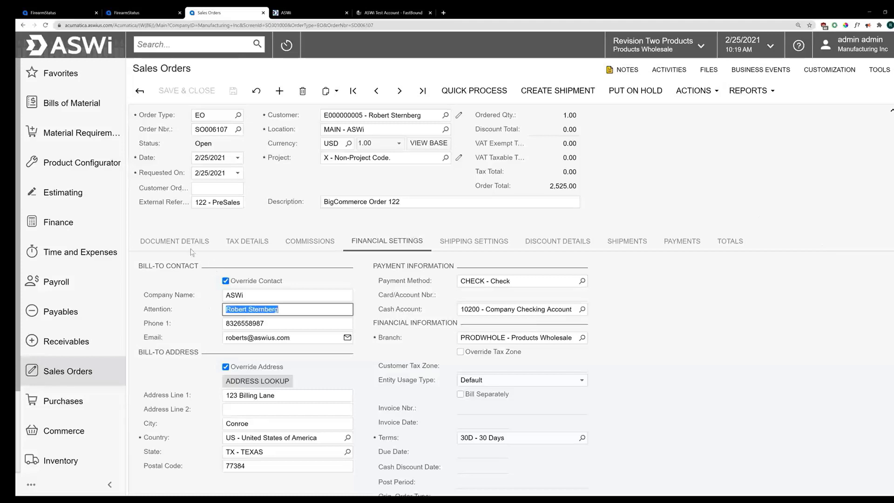
click(86, 459)
click(186, 410)
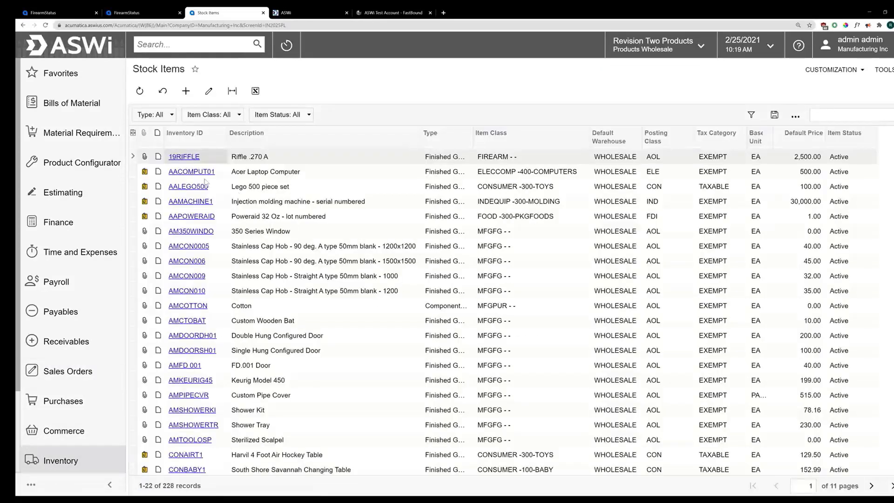
Step: Open stock item 19RIFFLE and review its firearm fields such as Caliber .270 and ItemNumber
click(183, 157)
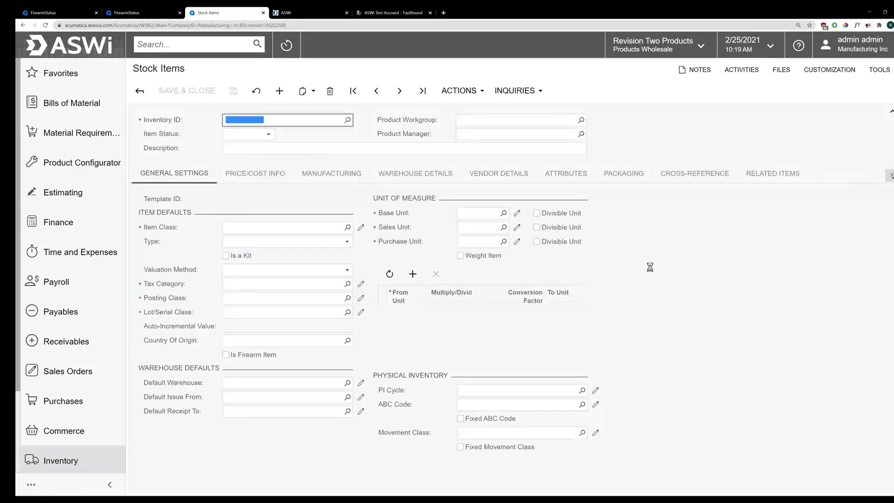
scroll(652, 271, down, 3)
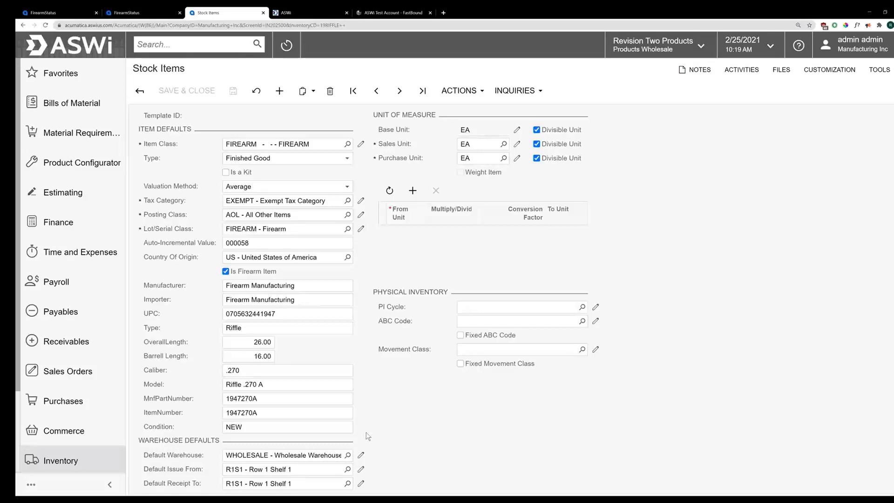
click(274, 368)
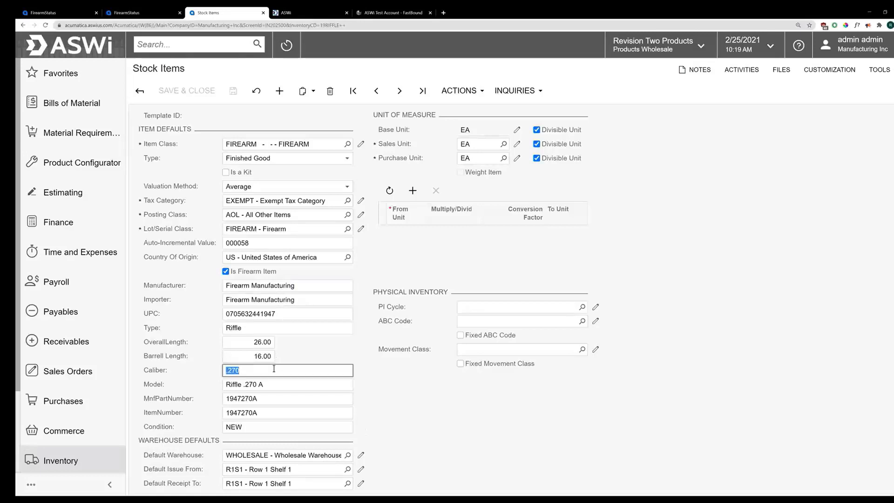
click(268, 411)
click(482, 394)
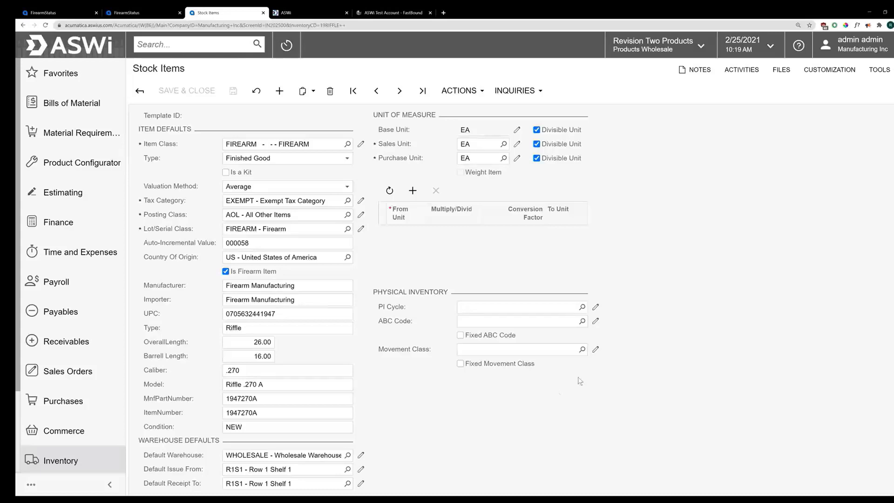
scroll(587, 376, up, 2)
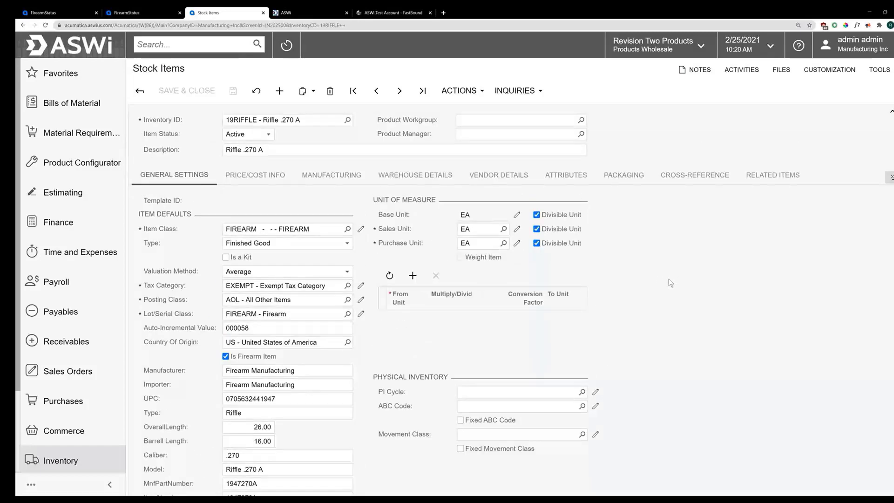
Step: Show 19RIFFLE's Replenishment Info and Manufacturing settings with default BOM BOM000017, then start a menu search
click(889, 177)
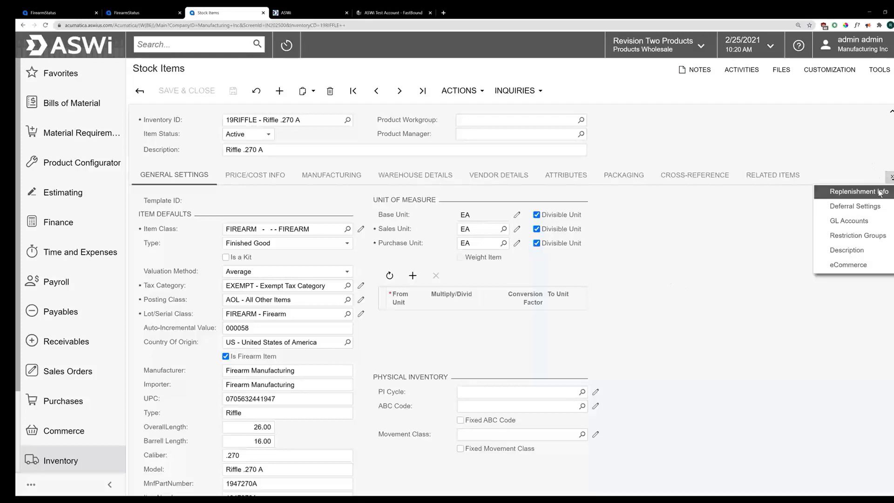
click(880, 193)
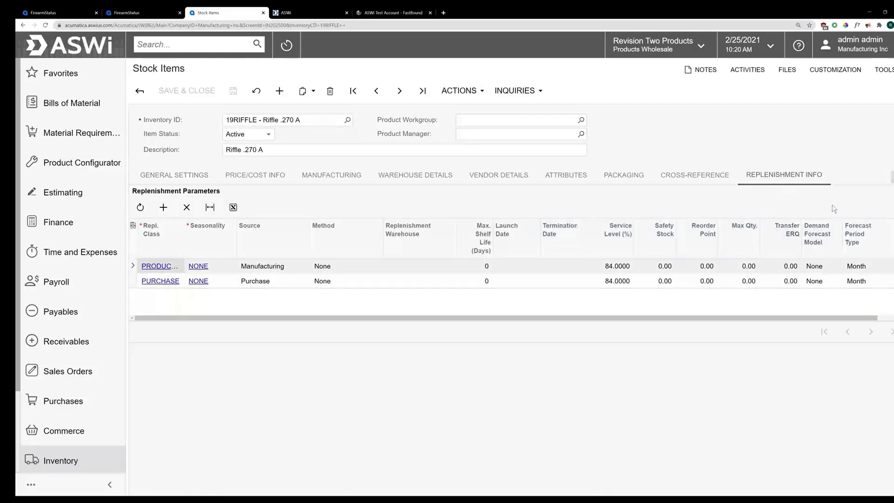
click(329, 182)
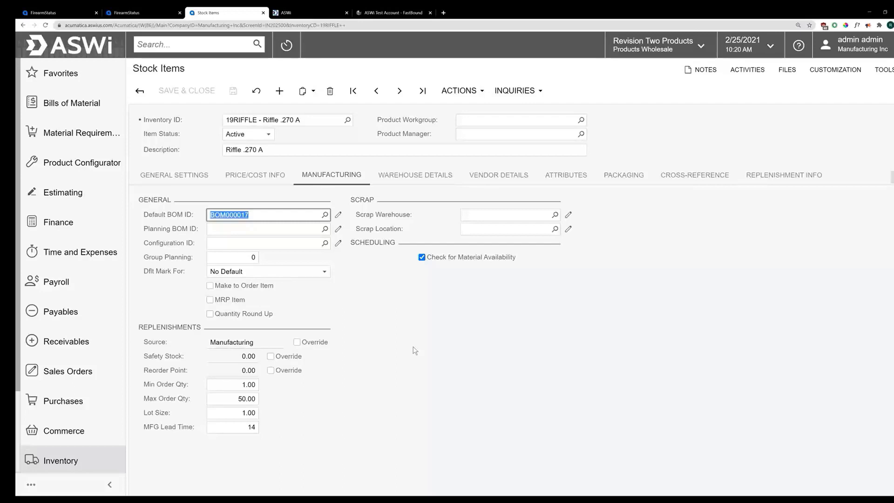
click(186, 45)
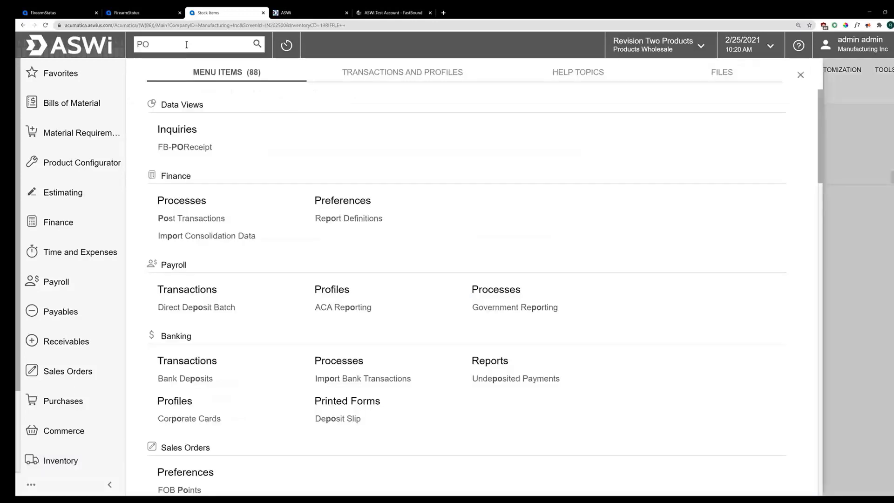
Step: Find and open purchase order PO001503, then choose Enter PO Receipt from its actions
text(001503)
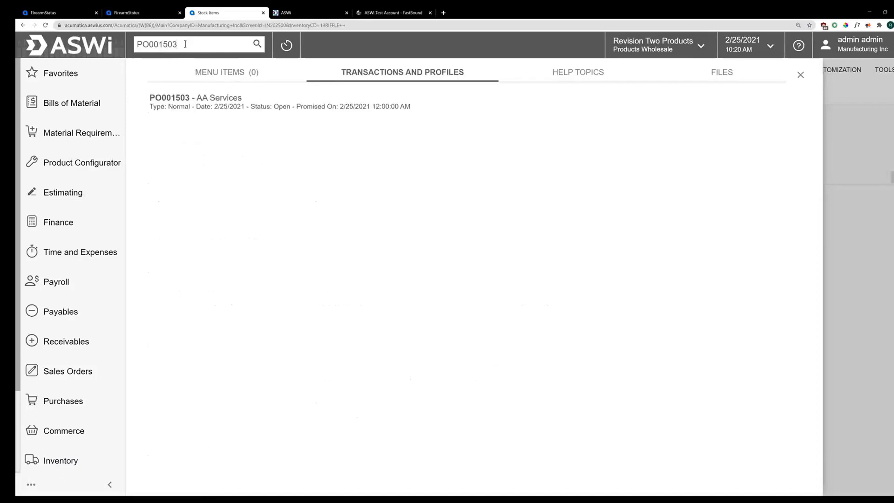
click(201, 99)
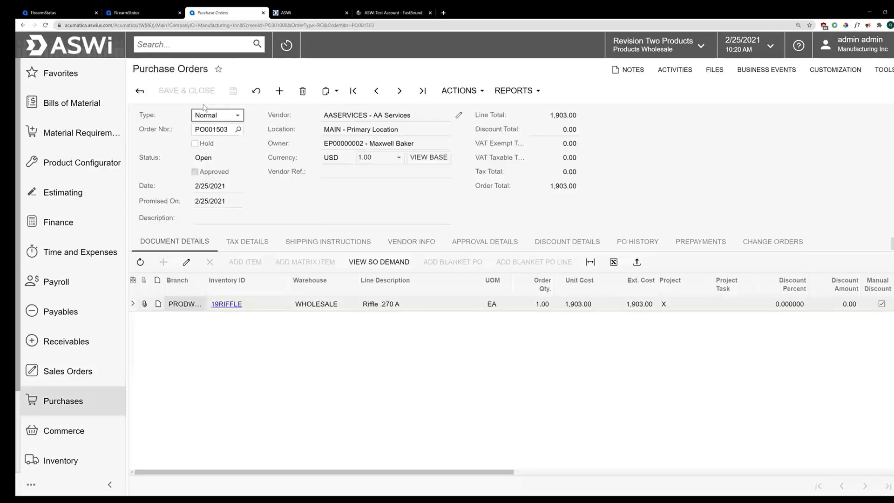
click(460, 90)
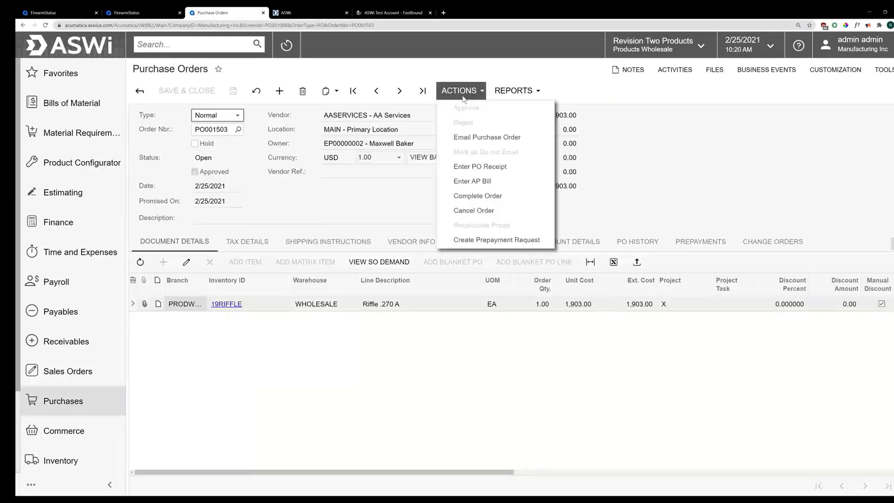
click(512, 167)
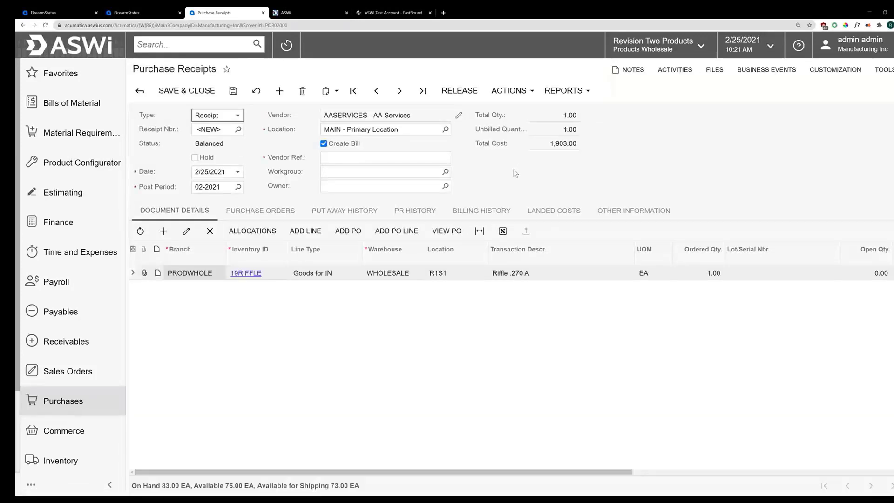
Step: Enter lot/serial number WEBINAR01 on the rifle receipt line
click(751, 273)
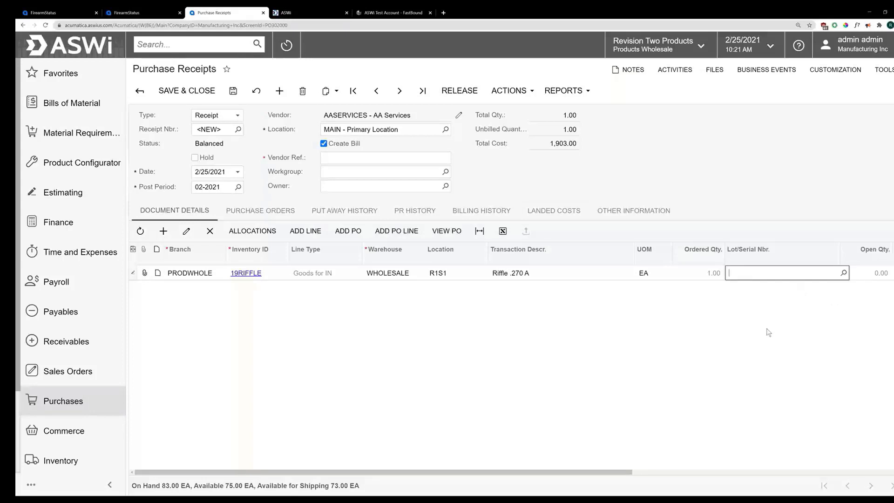
text(WEBINAR01)
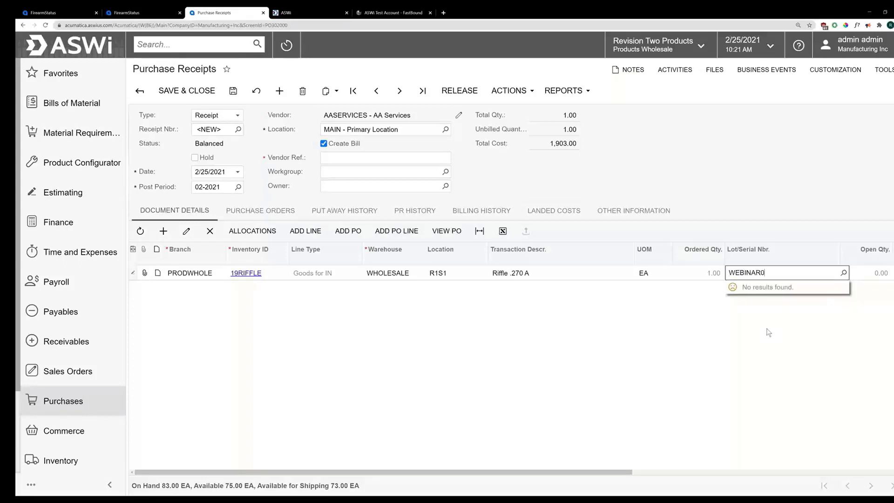
click(876, 274)
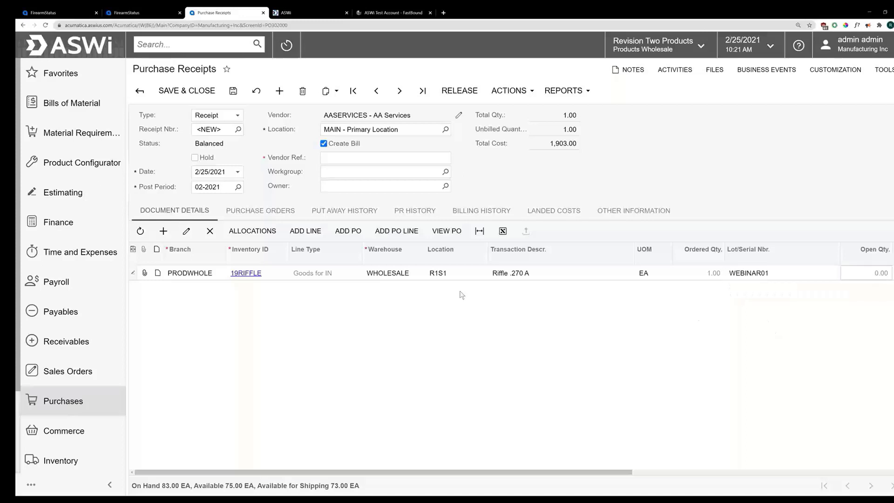
Step: Turn off Create Bill, save and release receipt PR001469, then switch to FastBound
click(334, 141)
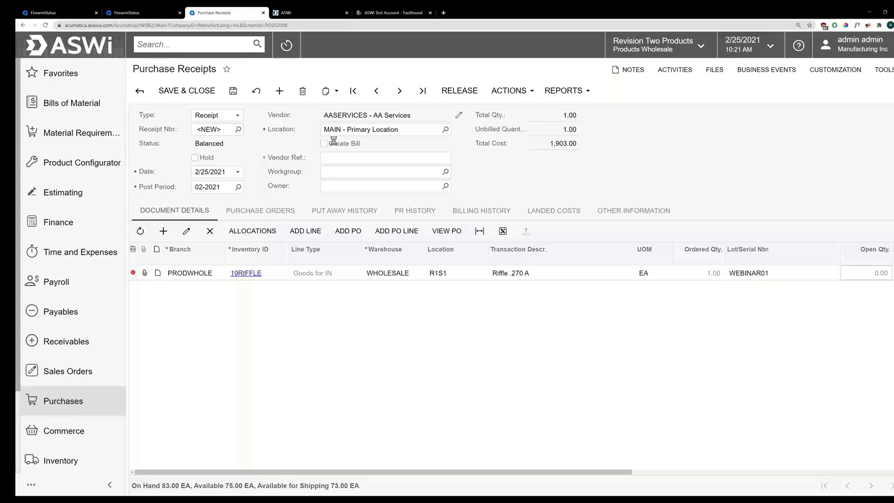
click(234, 91)
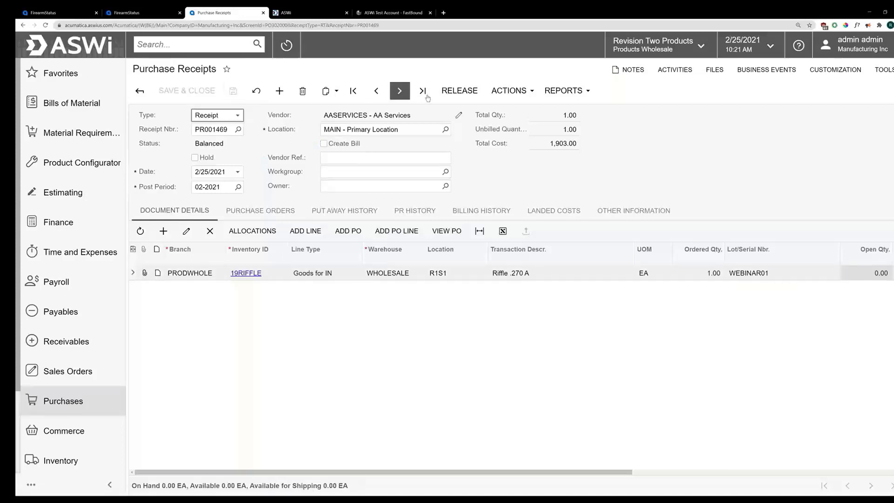
click(456, 91)
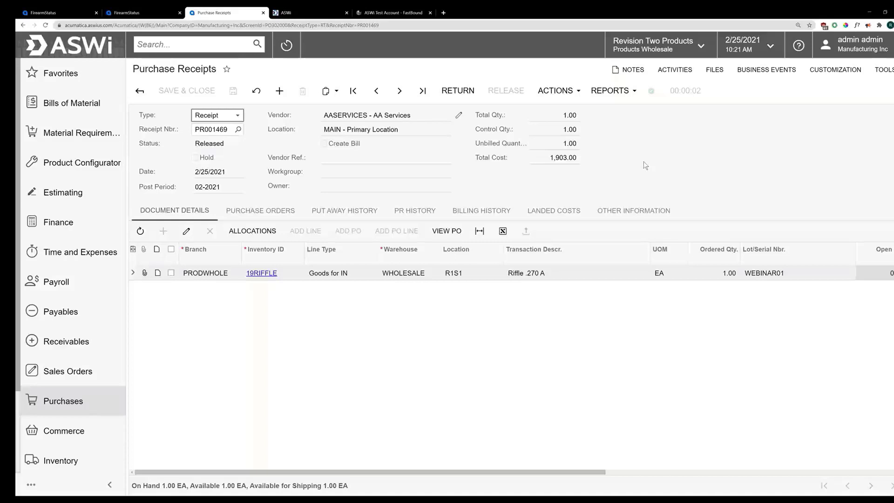
click(408, 15)
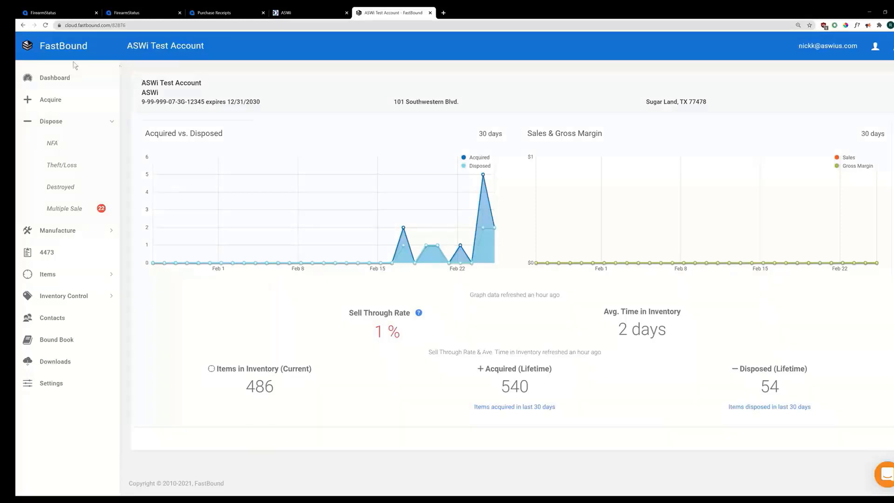
Step: Refresh FastBound and list items acquired in the last 30 days, sorted by item number descending
click(45, 26)
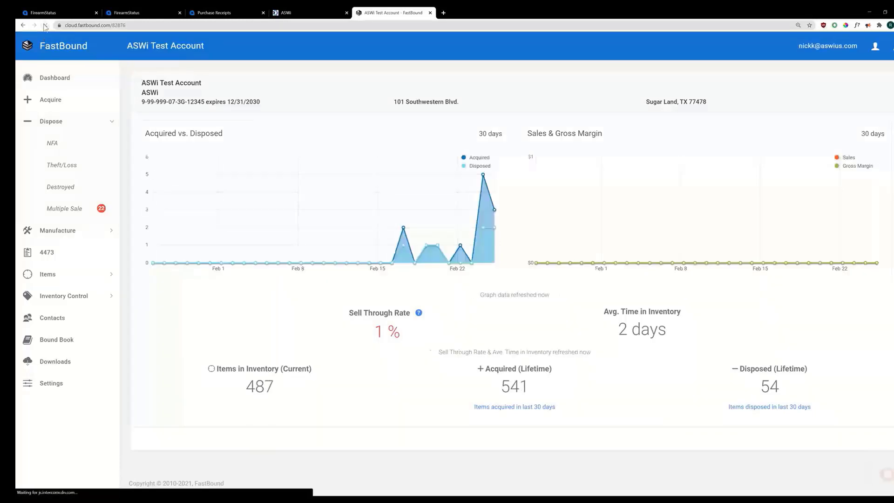
click(515, 410)
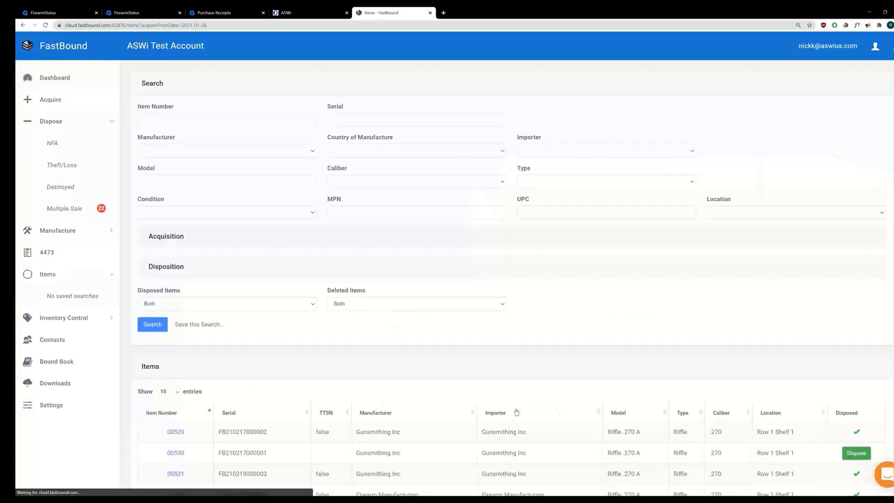
scroll(445, 362, down, 3)
click(200, 274)
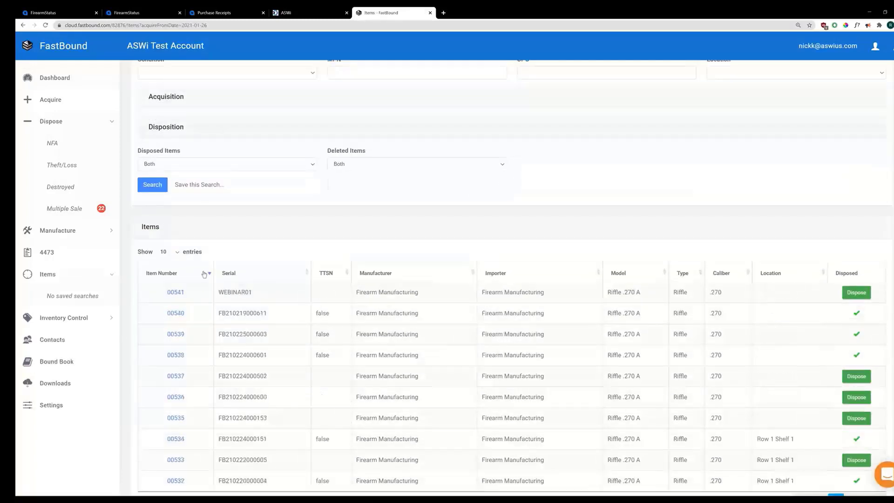
Step: Open item 00541 (serial WEBINAR01, PO001503), then return to the Acumatica FirearmStatus tab
drag(220, 293, 252, 293)
click(176, 292)
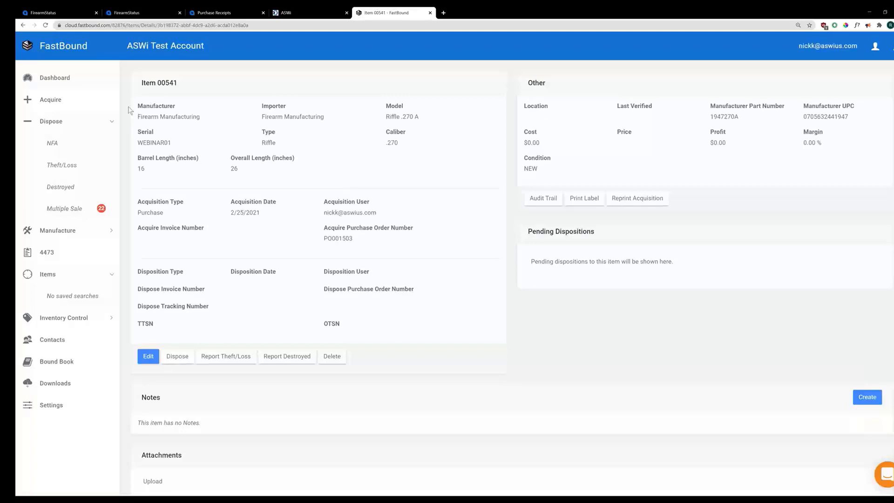
click(55, 13)
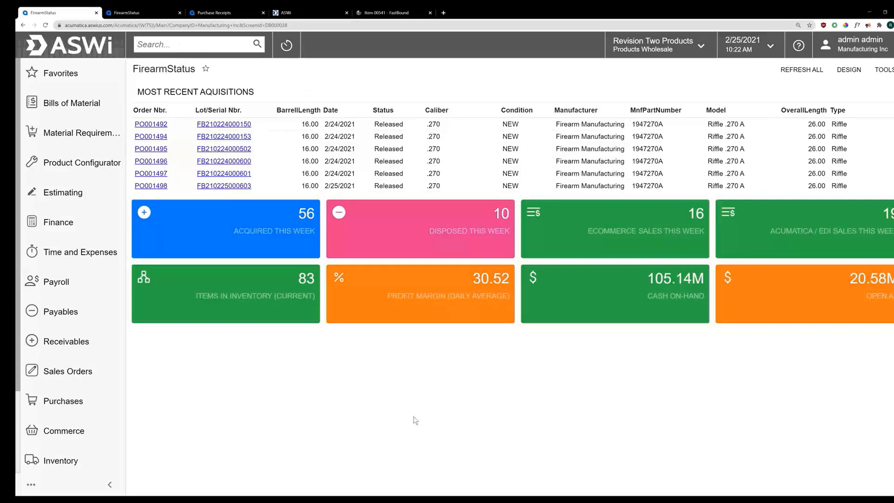
Step: Open Receipts, add a new inventory receipt, and bring up Load Records from File
text(RECEIPT)
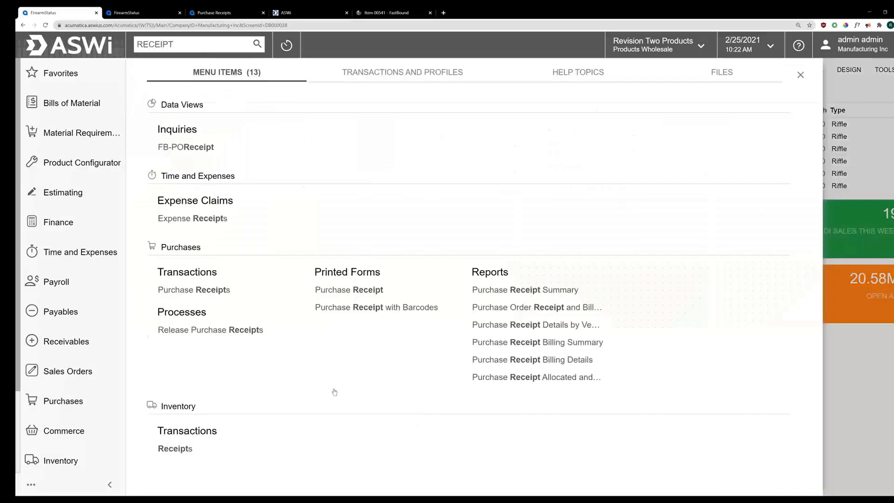
text(S)
click(175, 290)
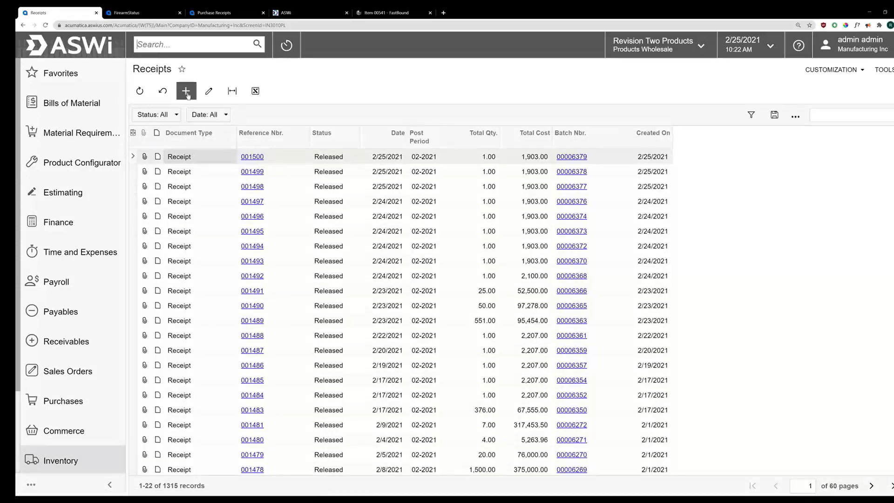
click(187, 93)
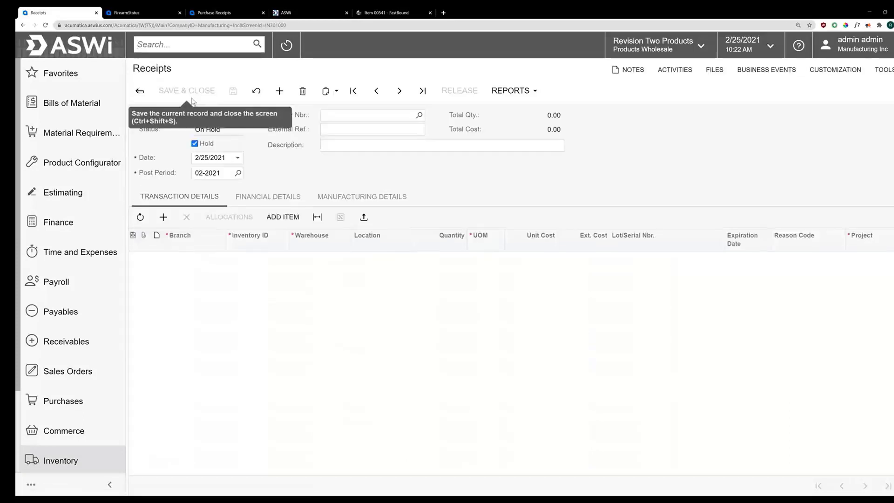
click(364, 218)
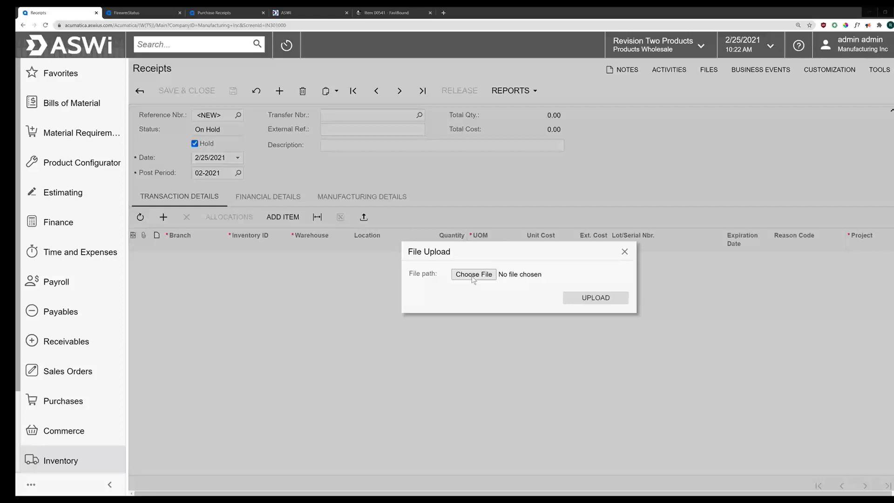
Step: Upload PURCHASE_RECEIPT.xlsx with Insert All Records and accept the InventoryID, Lot/Serial, Quantity, Unit Cost mapping
click(624, 299)
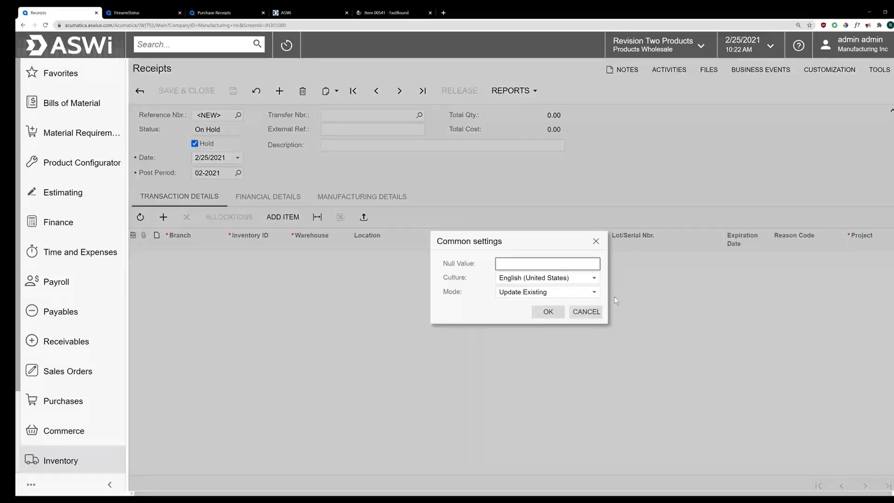
click(538, 295)
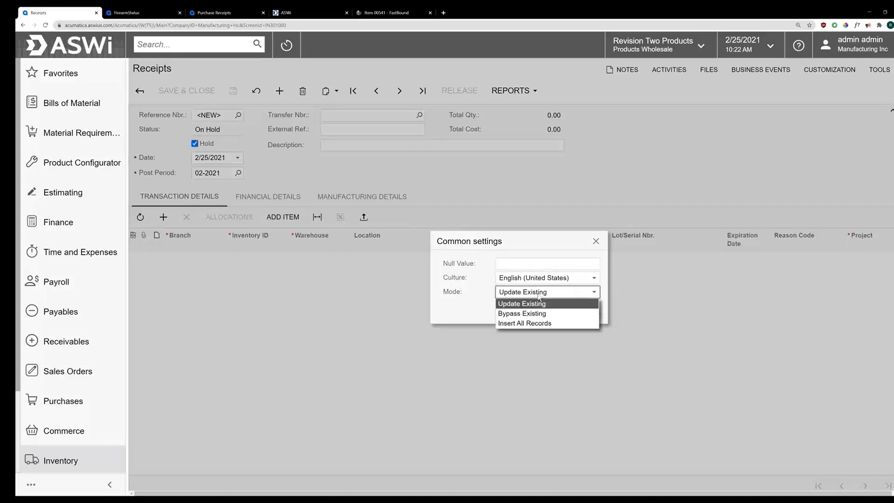
click(531, 324)
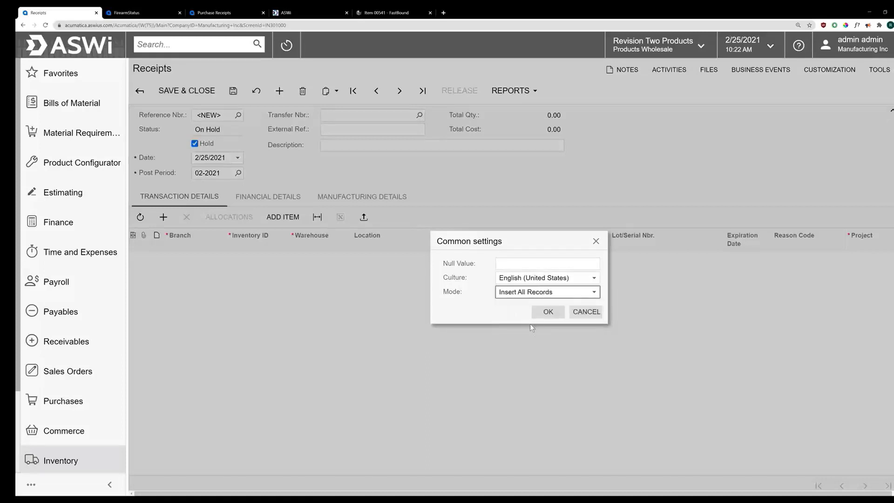
click(548, 313)
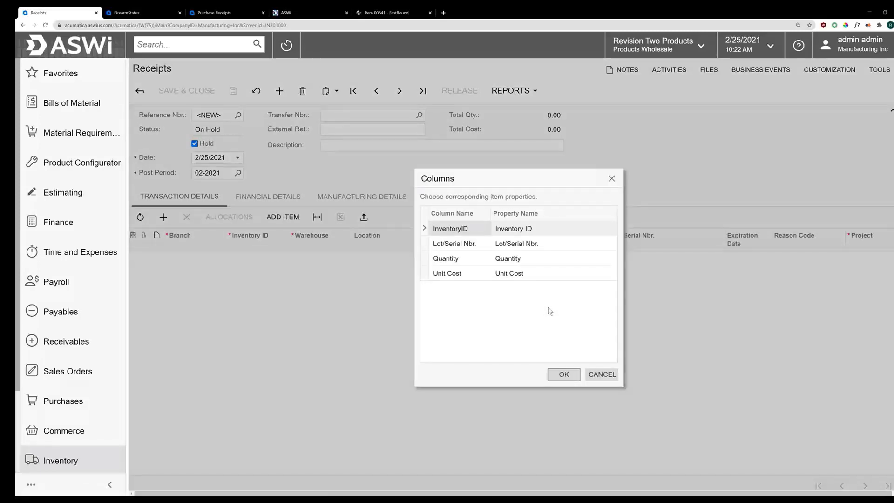
click(563, 377)
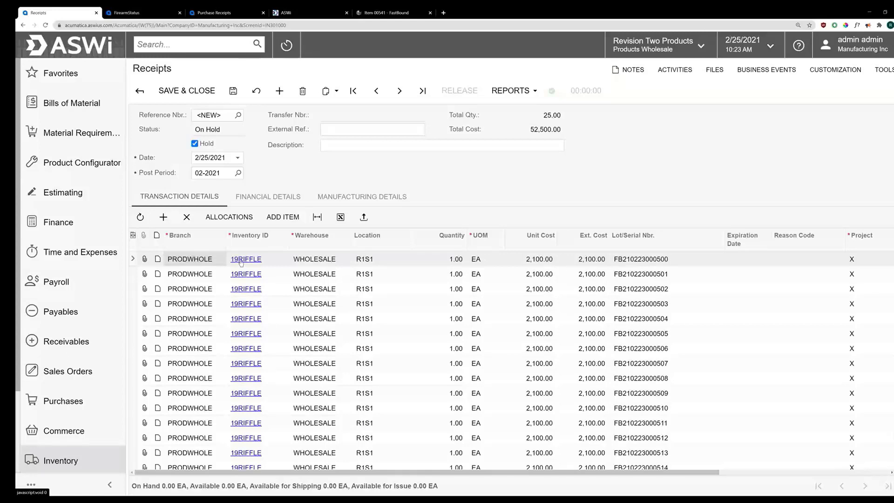
Step: Open the Sales Orders list, leaving the unsaved receipt
click(186, 50)
text(SALES)
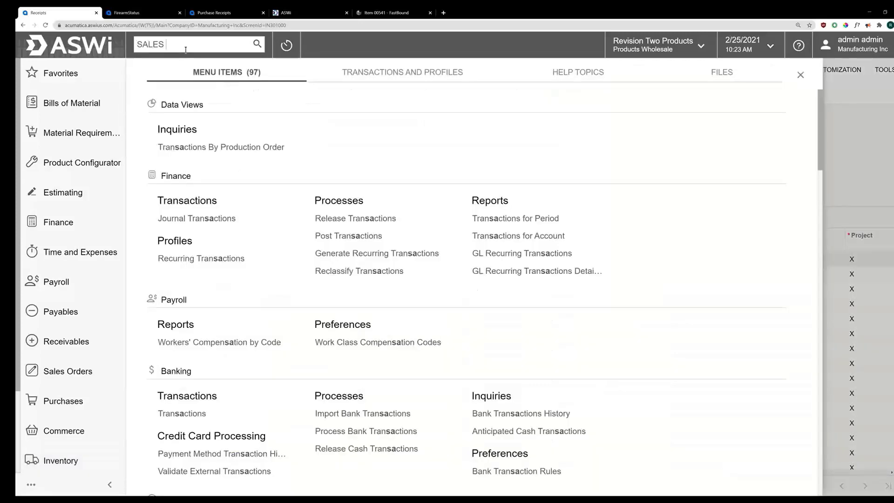
text( ORDERS)
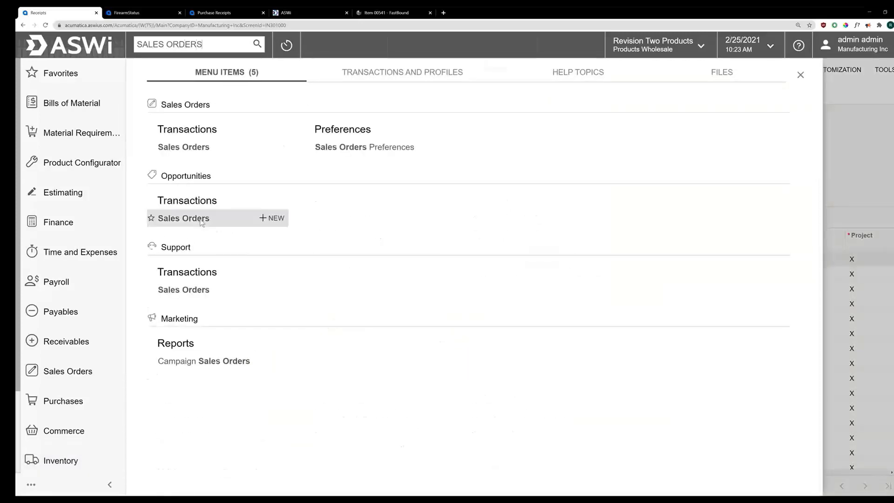
click(201, 223)
click(494, 66)
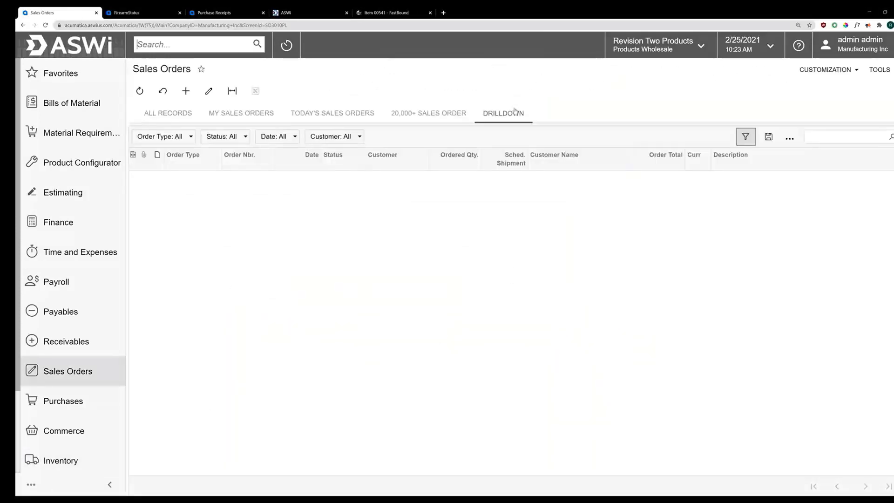
Step: Filter for 6104, open SO006104, and create its shipment from the WHOLESALE warehouse
click(852, 138)
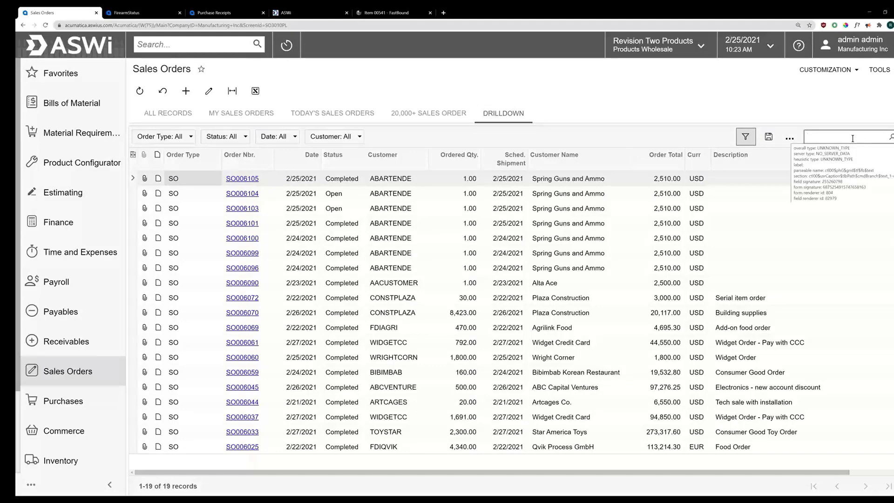
text(6104)
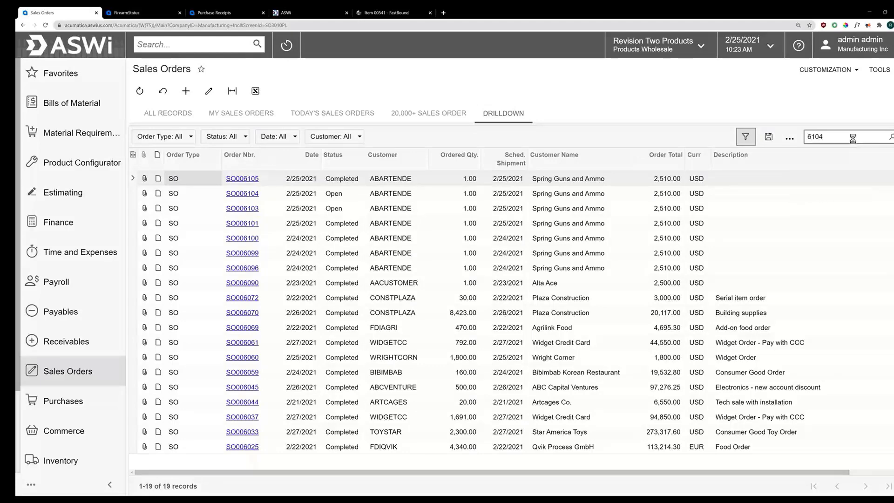
click(243, 178)
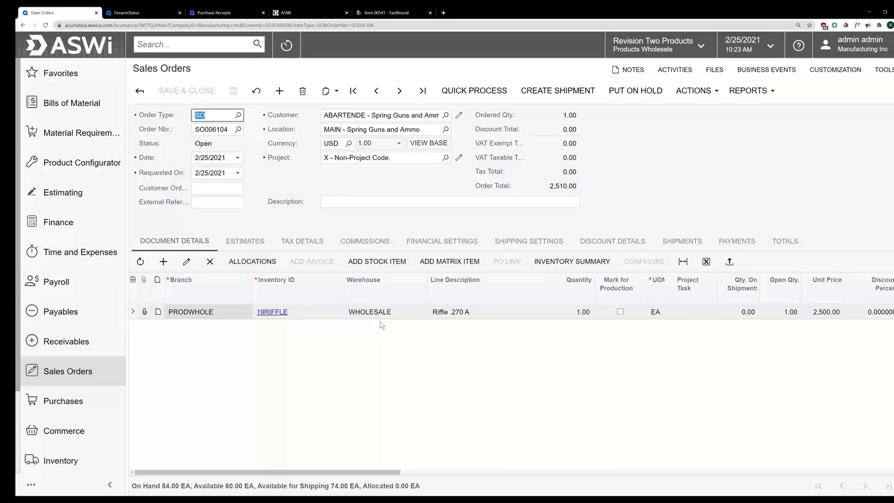
click(568, 91)
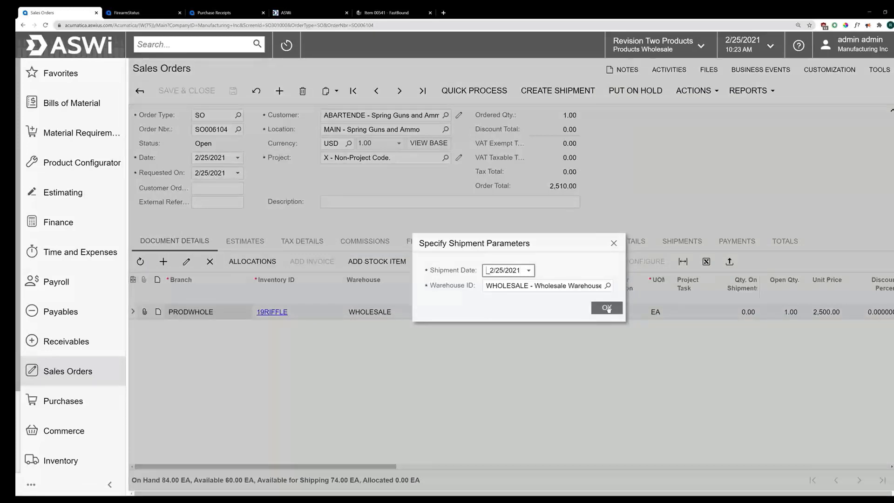
click(607, 308)
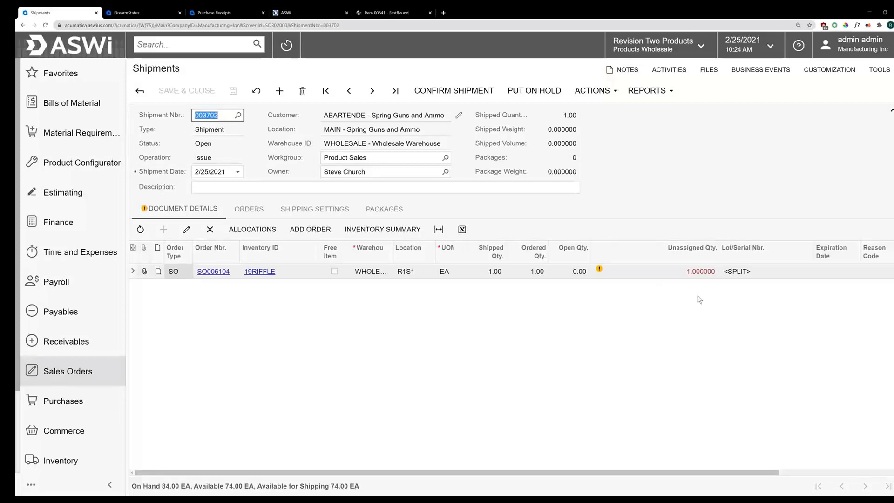
Step: Assign lot/serial WEBINAR01 to the 19RIFFLE shipment line
click(791, 274)
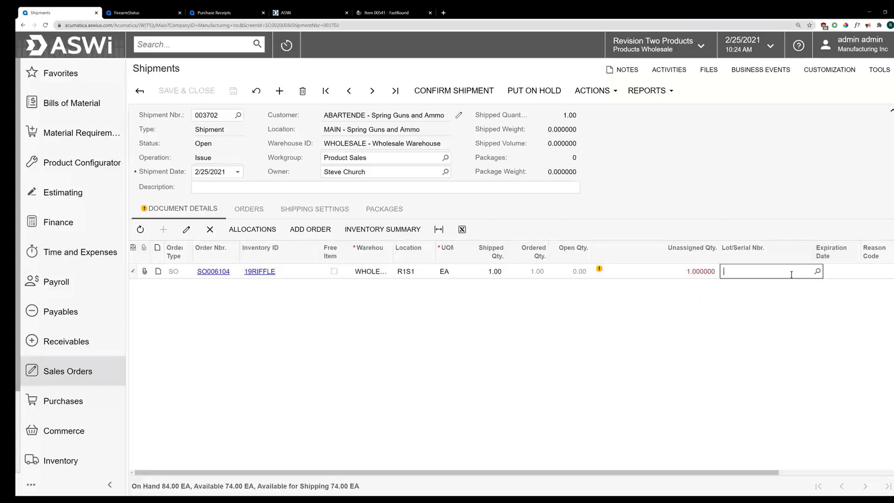
text(WEBINAR)
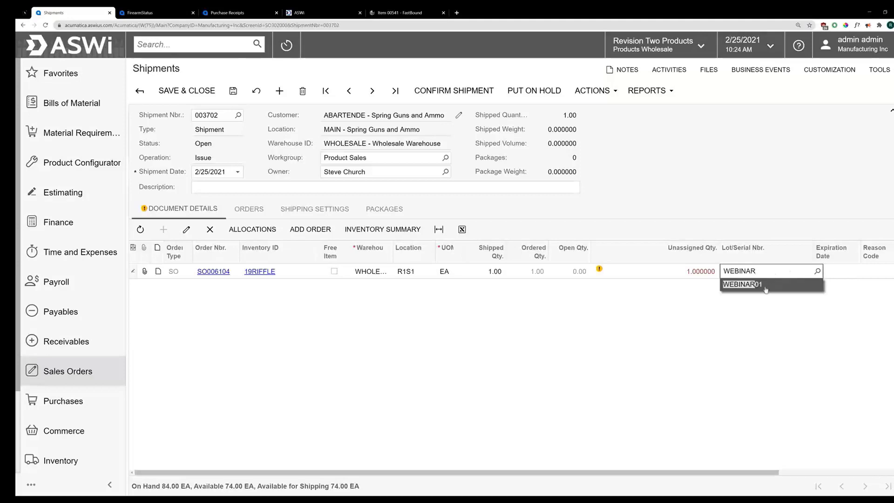
click(765, 287)
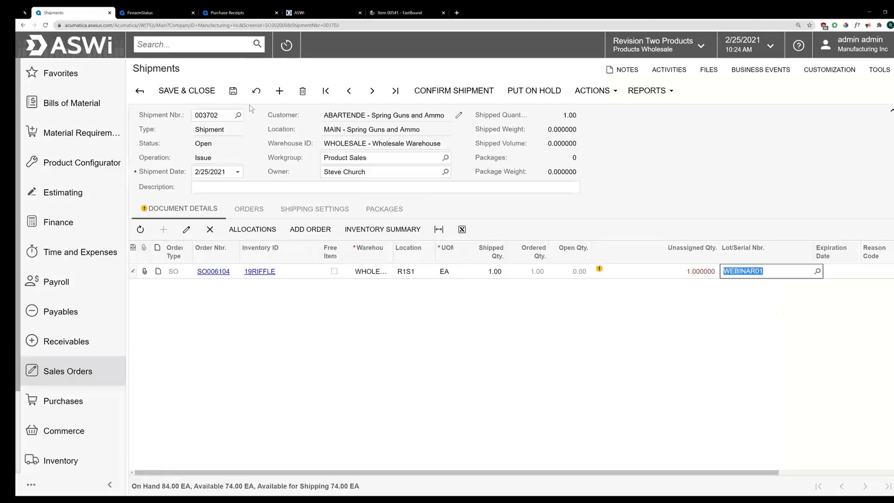
Step: Save and confirm shipment 003702, then switch to FastBound's item page
click(232, 91)
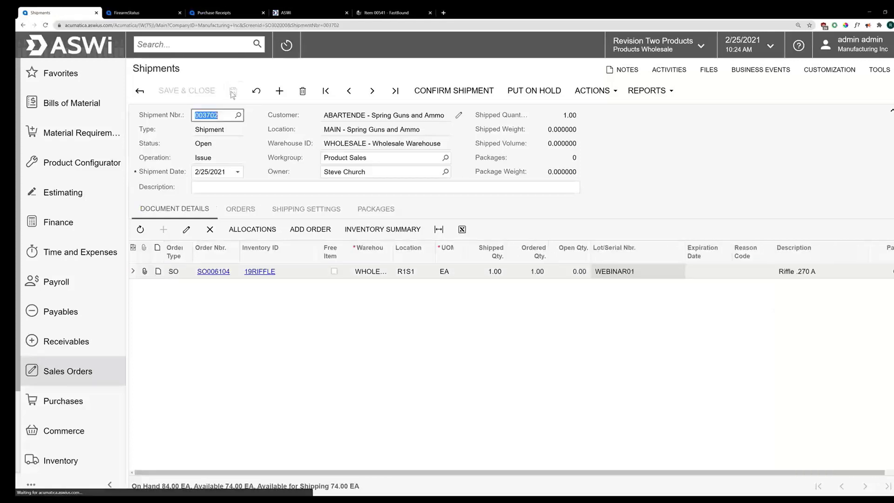
click(459, 90)
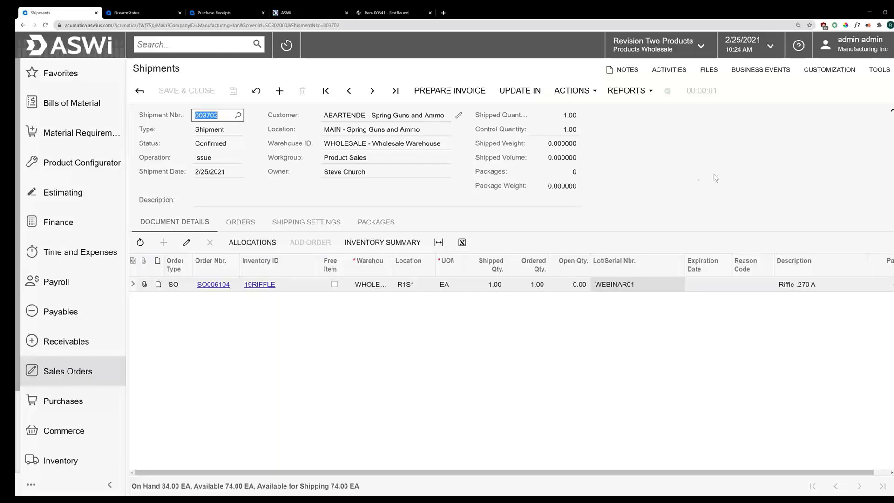
click(396, 13)
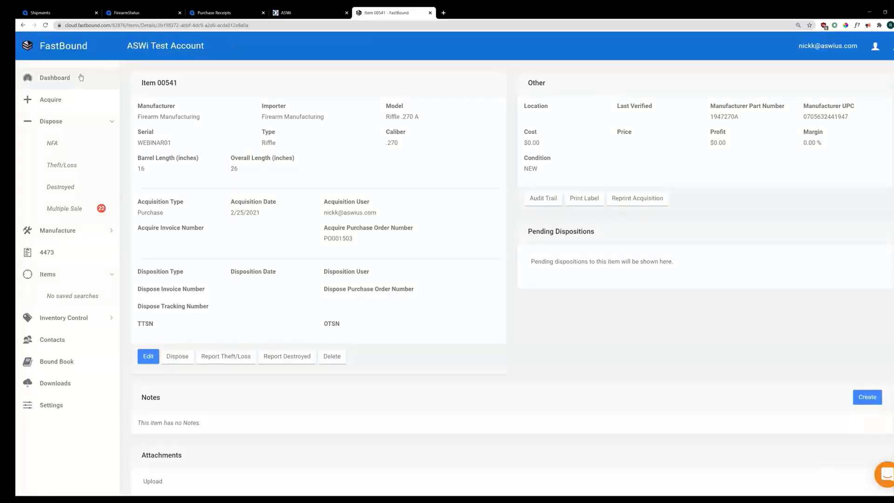
Step: List FastBound items disposed in the last 30 days, sorted by item number descending
click(81, 77)
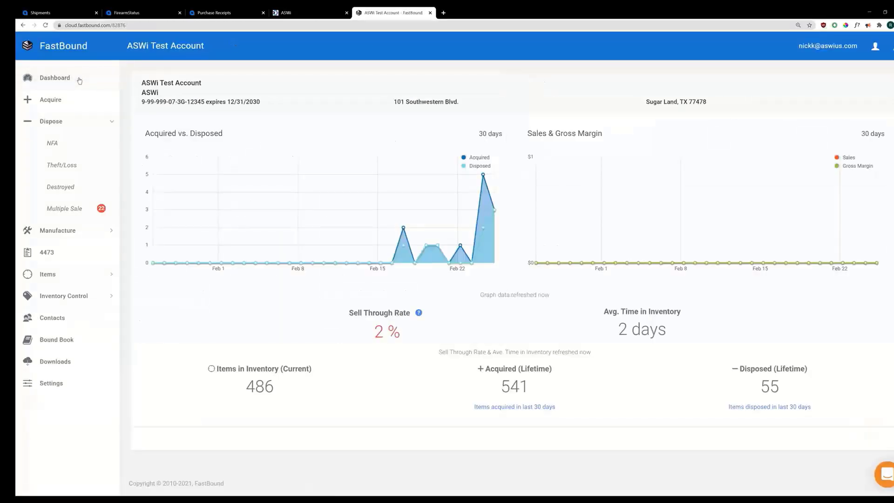
click(772, 407)
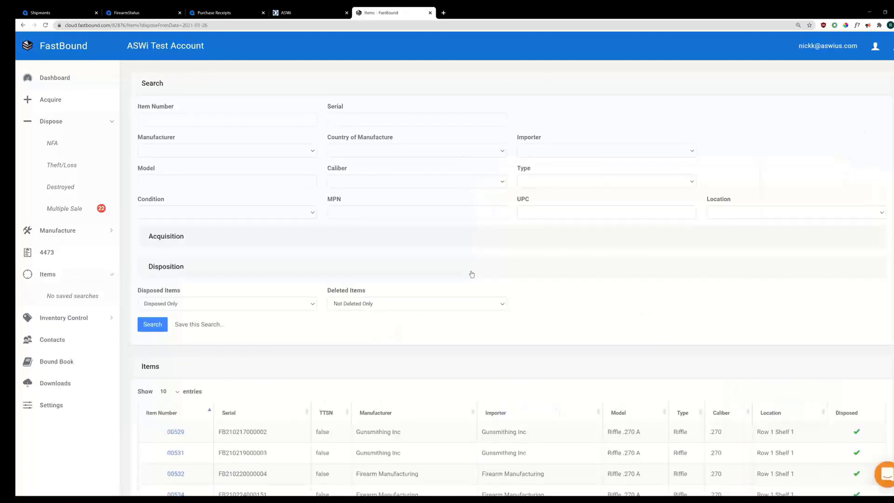
scroll(467, 273, down, 2)
scroll(464, 253, down, 1)
click(194, 273)
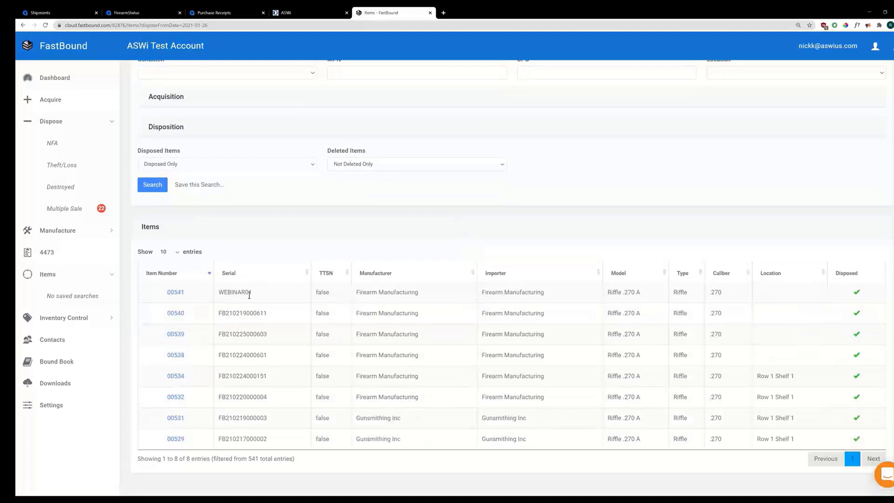
Step: Open item 00541 showing the 2/25/2021 Sale on SO006104, then return to ASWi's FirearmStatus dashboard
click(177, 293)
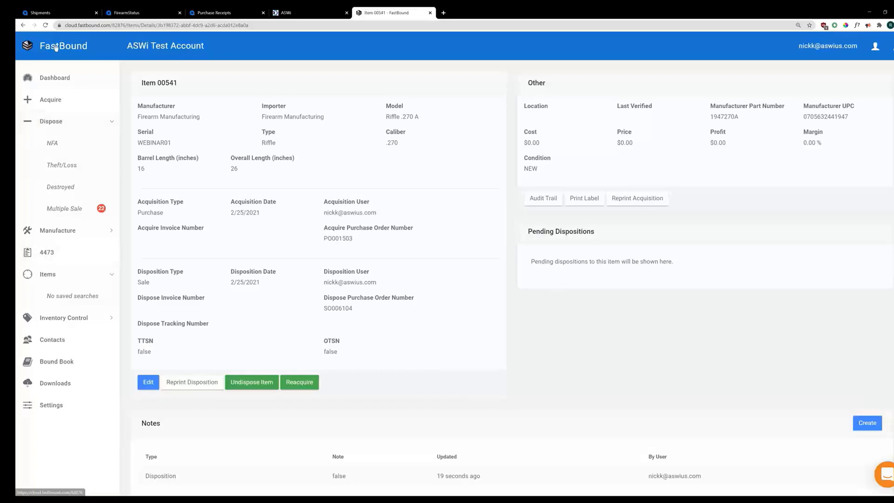
click(56, 13)
click(64, 47)
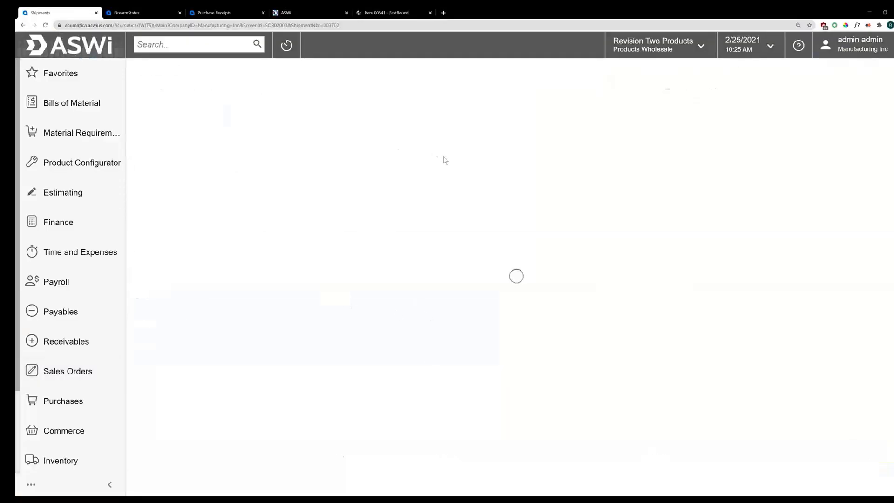